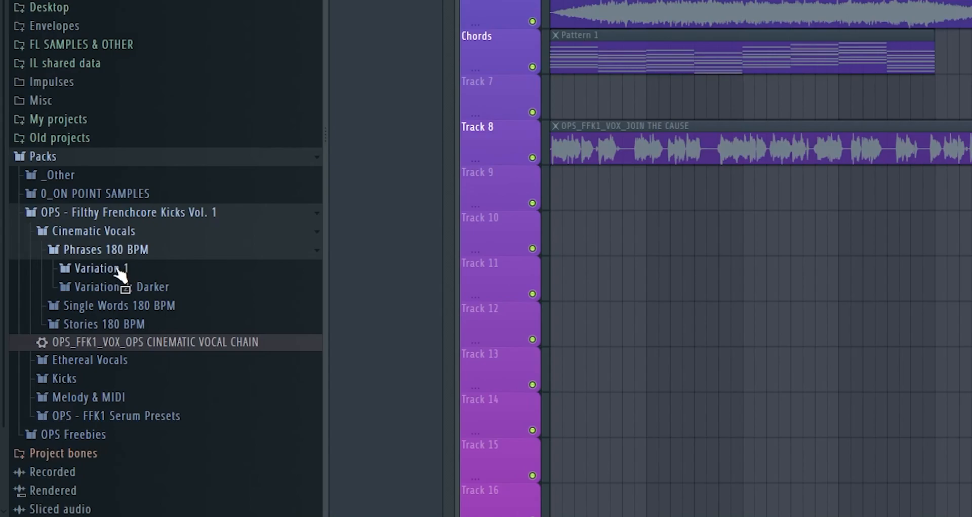
# Look through the Variation 1 and Variation 2; Darker sample lists inside the Phrases 180 BPM vocal folder
pyautogui.click(116, 196)
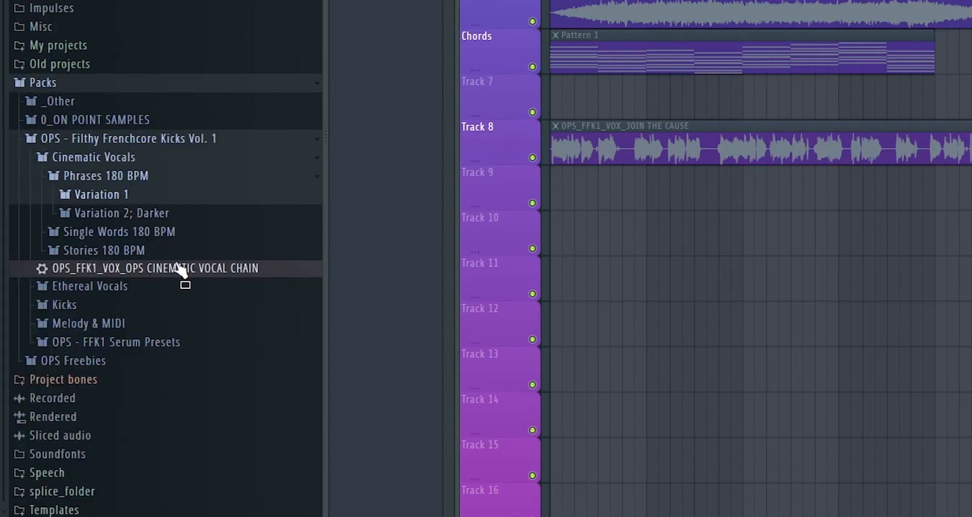
pyautogui.click(127, 195)
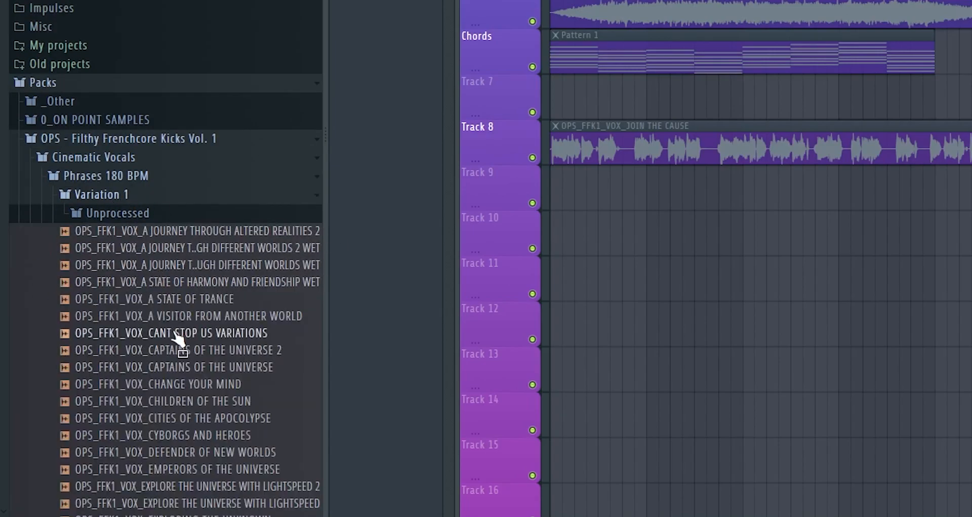
pyautogui.click(121, 195)
pyautogui.click(122, 213)
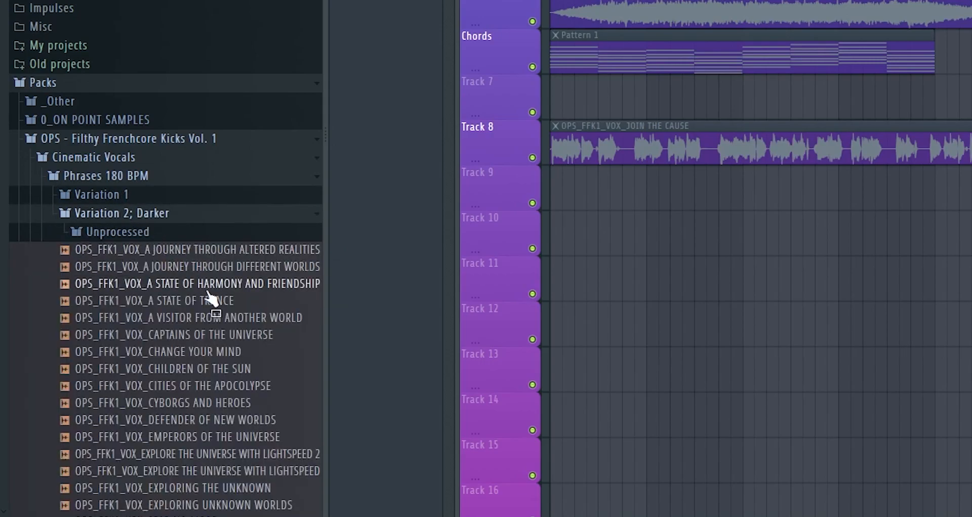
pyautogui.click(215, 301)
pyautogui.click(129, 213)
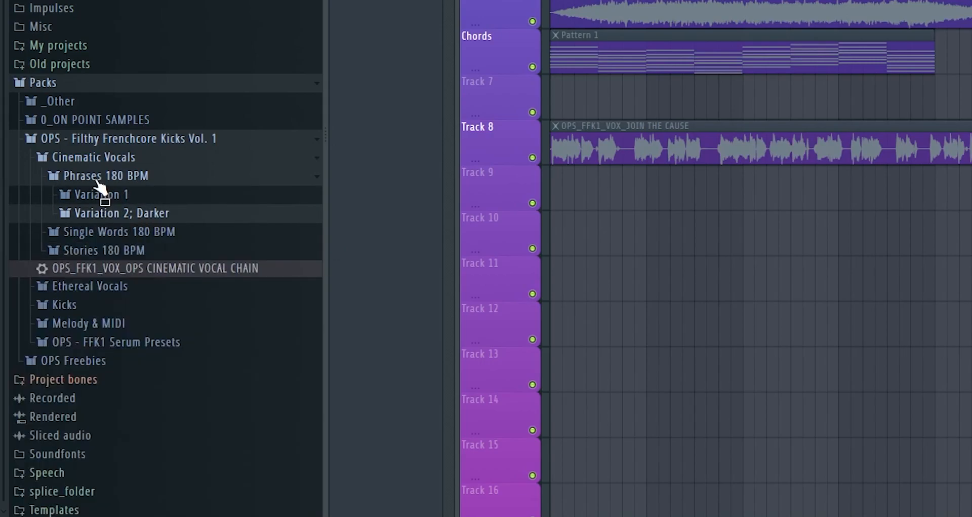
pyautogui.click(95, 180)
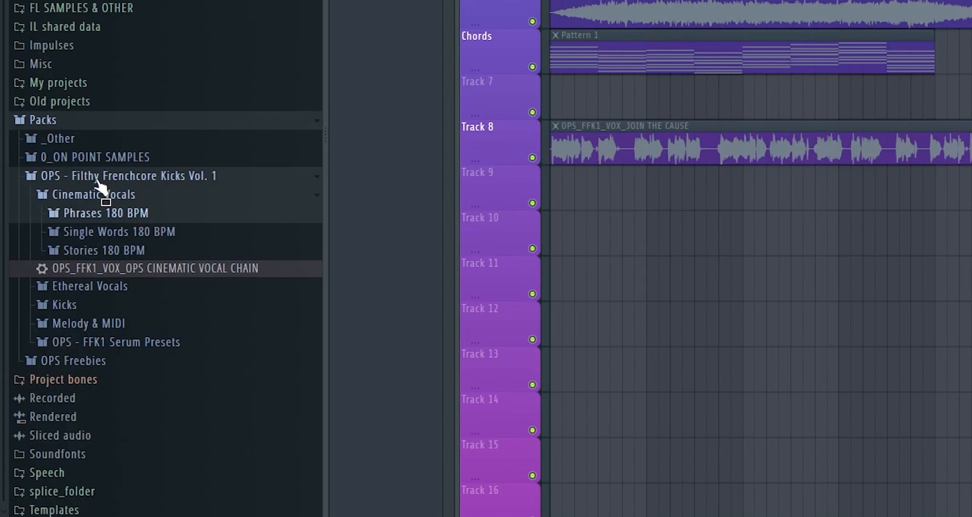
# Open Variation 1 of the Stories 180 BPM vocals and preview OPS_FFK1_VOX_STORY OF REVELATIONS
pyautogui.scroll(1, 105, 203)
pyautogui.click(103, 230)
pyautogui.click(99, 234)
pyautogui.click(112, 288)
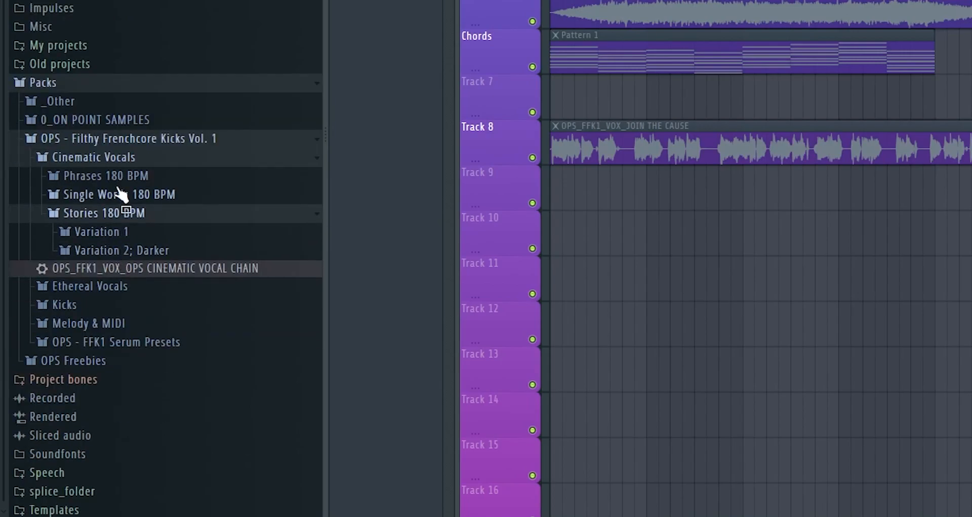
pyautogui.click(121, 233)
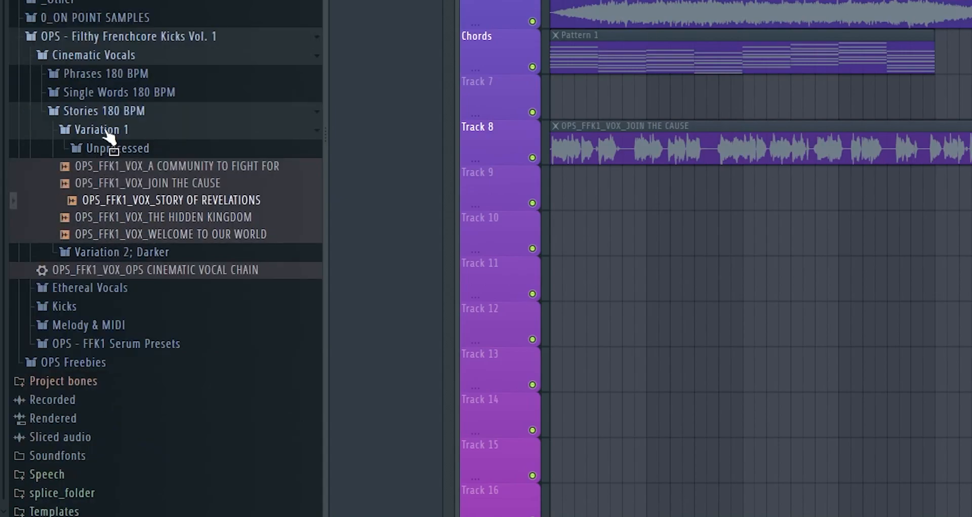
pyautogui.click(106, 131)
pyautogui.click(120, 212)
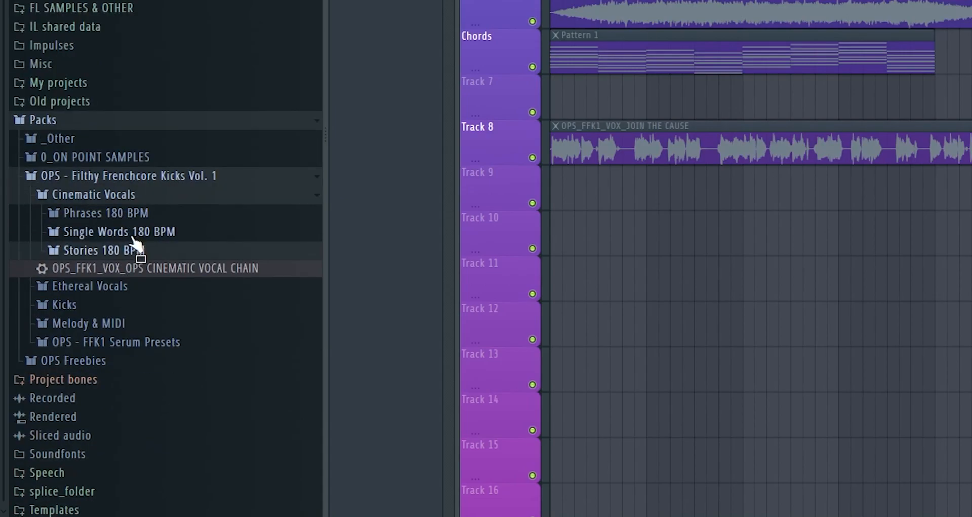
# Examine the Single Words 180 BPM variation folders and the OPS CINEMATIC VOCAL CHAIN preset
pyautogui.click(137, 234)
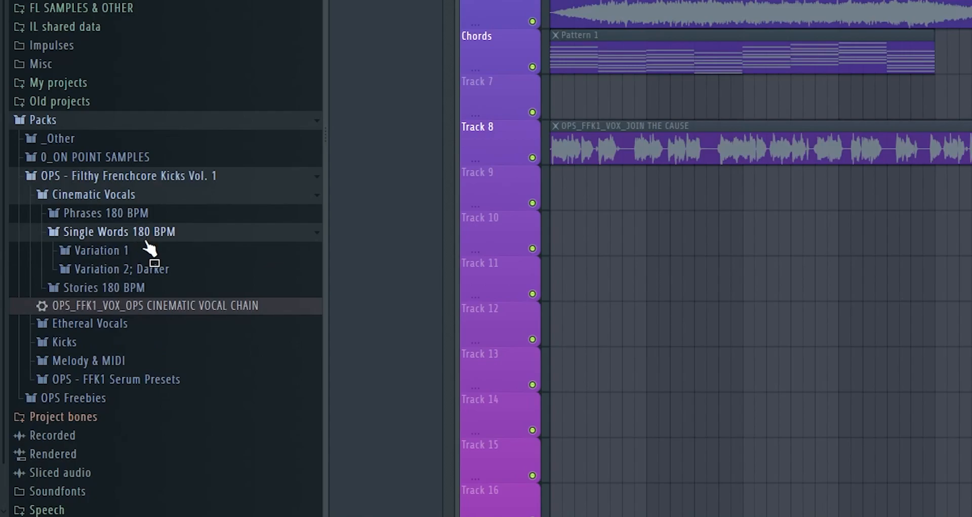
pyautogui.click(147, 252)
pyautogui.scroll(-9, 167, 172)
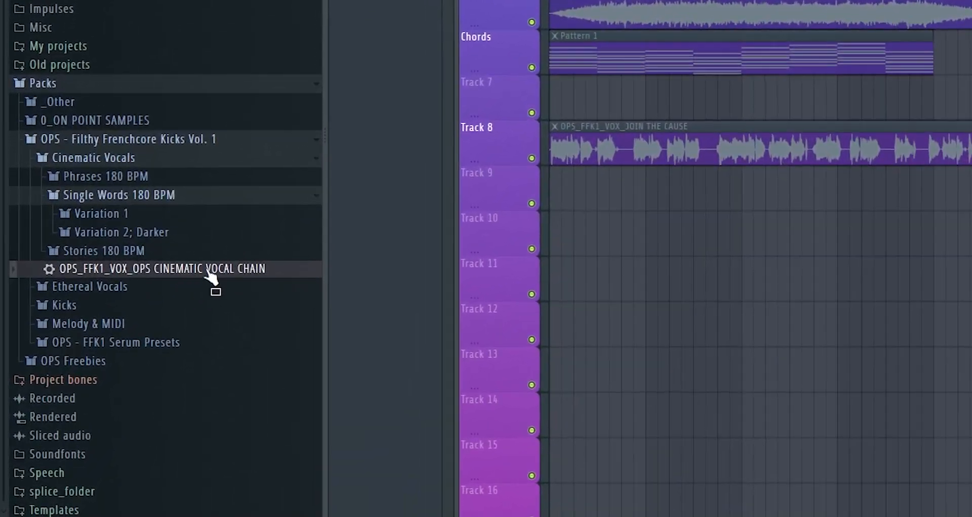
pyautogui.moveTo(206, 272); pyautogui.dragTo(168, 273)
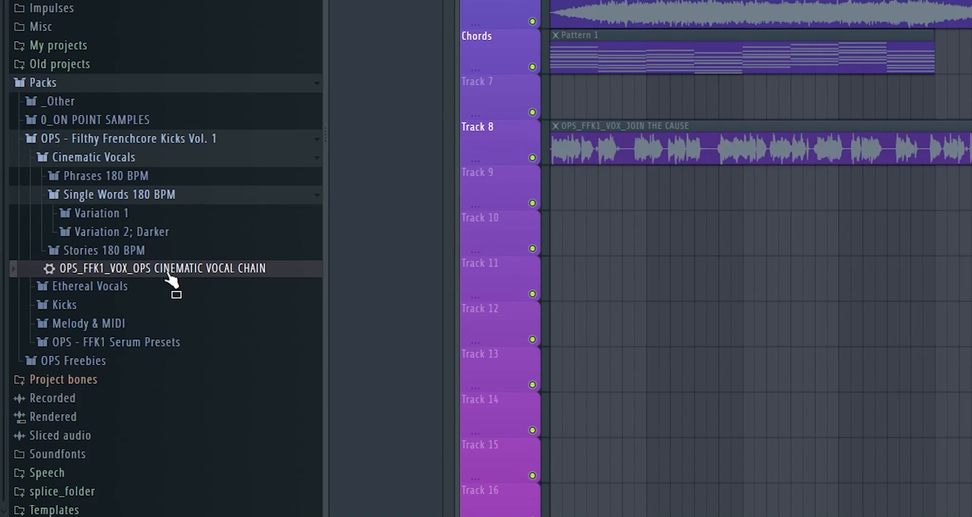
pyautogui.click(121, 200)
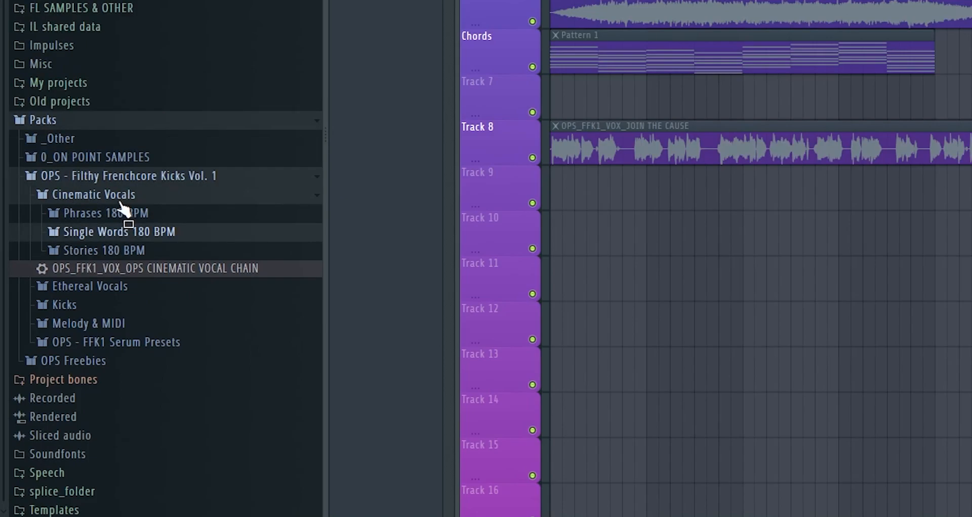
# Close Cinematic Vocals and examine the Unprocessed and Processed sample lists in the Ethereal Vocals folder
pyautogui.click(92, 192)
pyautogui.click(121, 251)
pyautogui.click(88, 96)
pyautogui.click(89, 95)
pyautogui.click(112, 120)
pyautogui.click(95, 121)
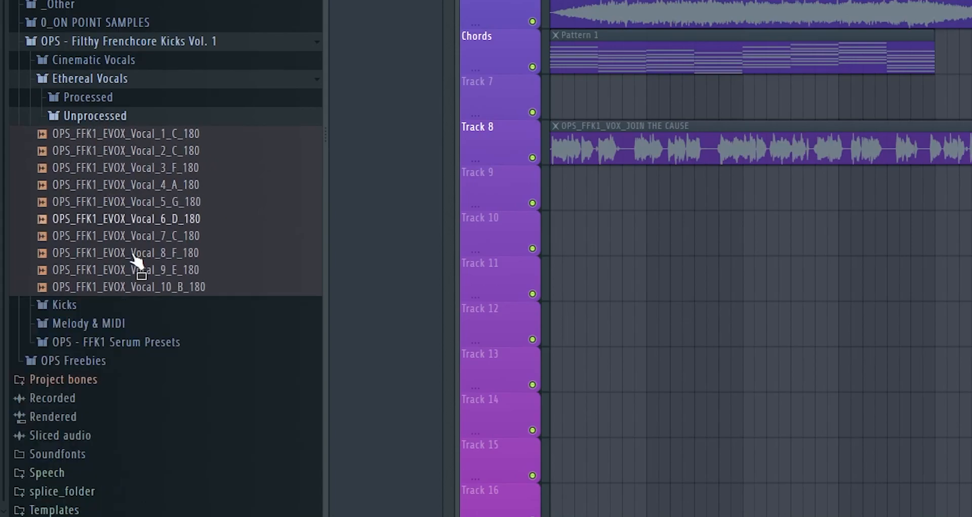
pyautogui.click(120, 121)
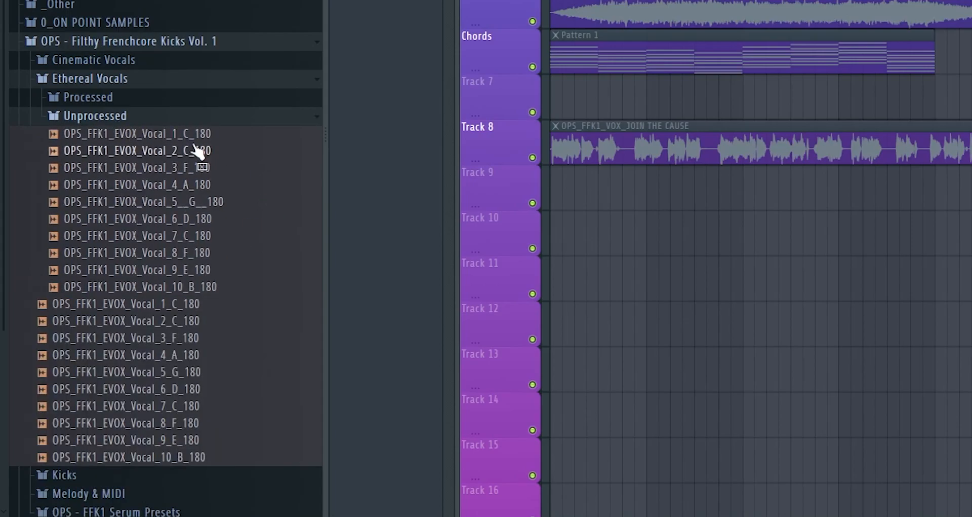
pyautogui.click(131, 101)
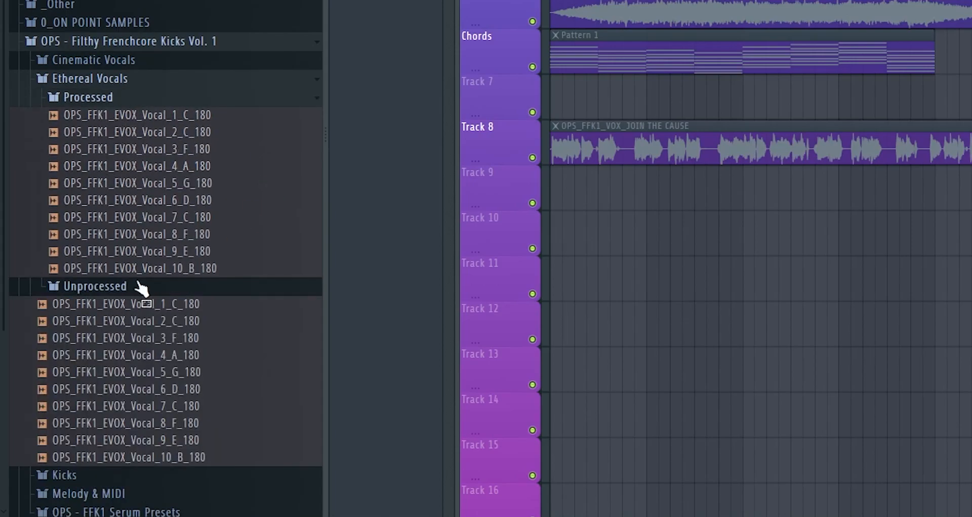
pyautogui.scroll(-3, 141, 299)
# Preview the ethereal vocal sample OPS_FFK1_EVOX_Vocal_6_D_180
pyautogui.moveTo(943, 299); pyautogui.dragTo(551, 1)
pyautogui.moveTo(154, 236); pyautogui.dragTo(155, 124)
pyautogui.scroll(-2, 154, 242)
pyautogui.click(179, 221)
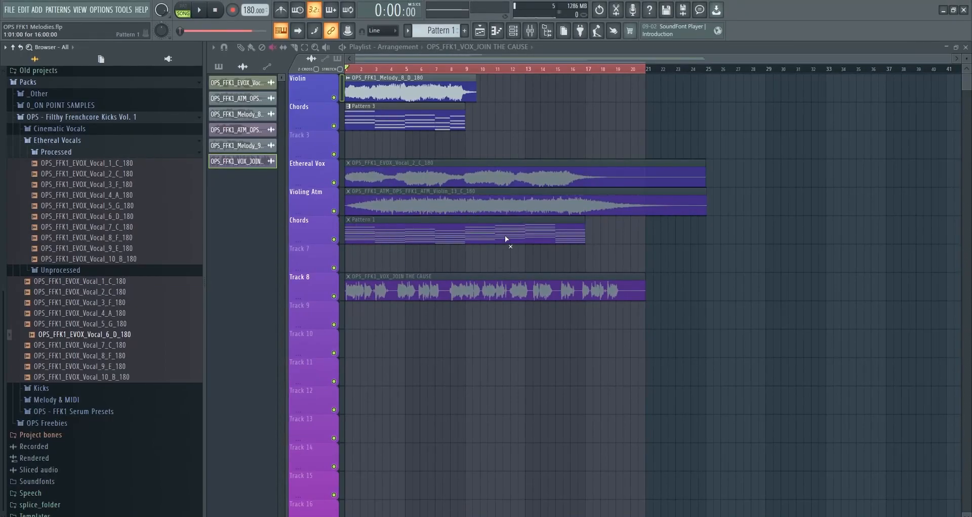
# Close Ethereal Vocals, open the Kicks folder and look through the kick folders inside Frenchcore Kicks
pyautogui.click(54, 142)
pyautogui.click(67, 366)
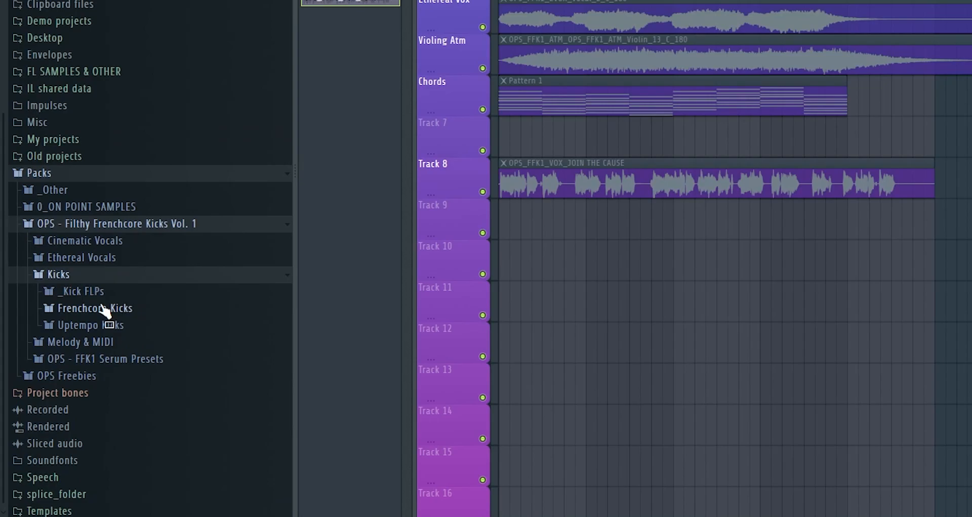
pyautogui.click(101, 308)
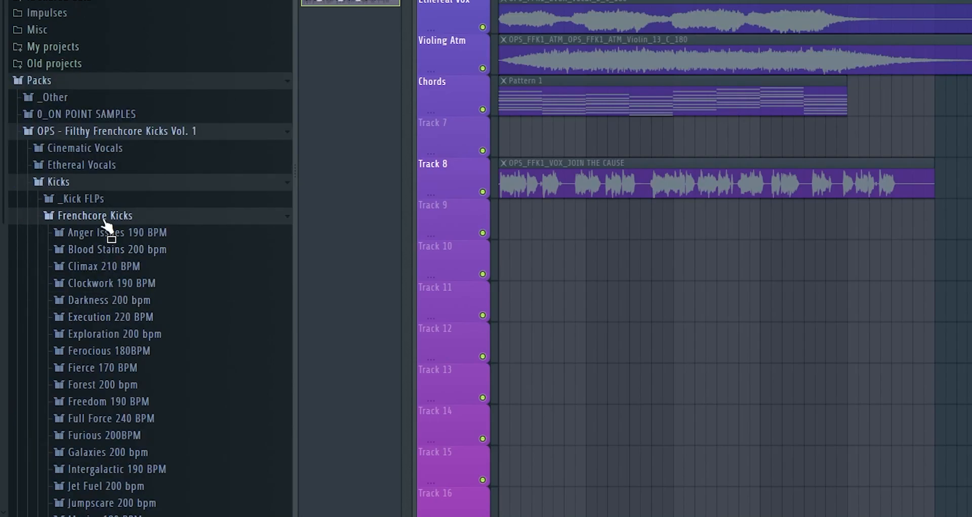
pyautogui.scroll(-2, 107, 222)
pyautogui.scroll(-2, 121, 203)
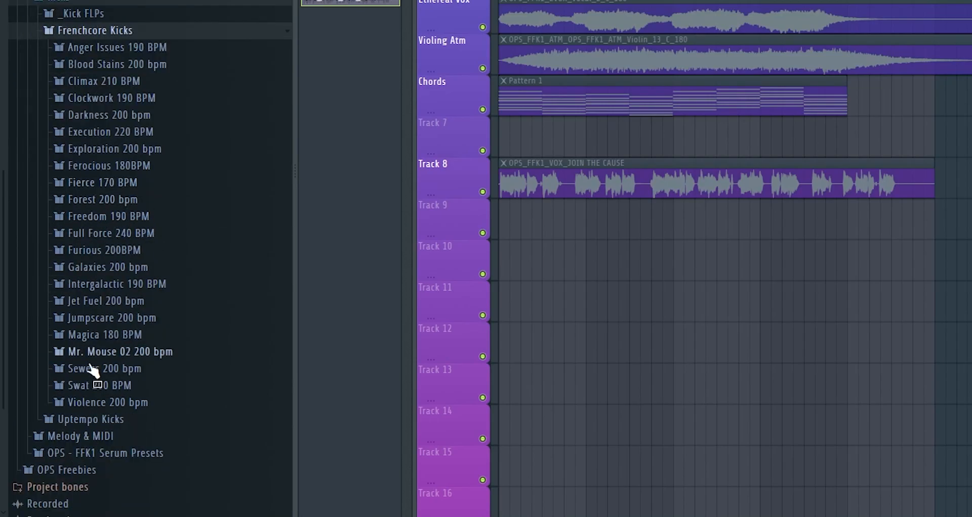
pyautogui.click(108, 31)
pyautogui.click(100, 320)
pyautogui.click(117, 313)
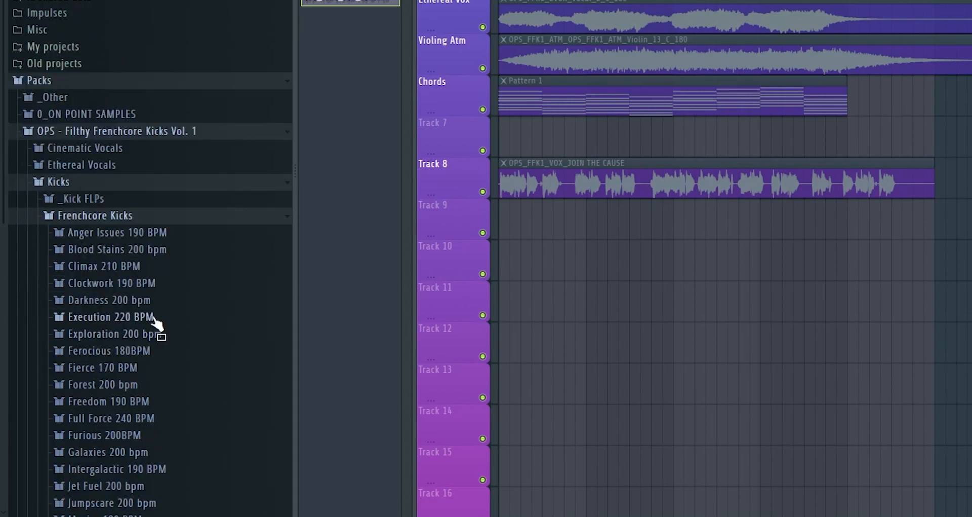
# Open the Anger Issues 190 BPM folder and preview its kicks one by one from A through G#
pyautogui.click(81, 251)
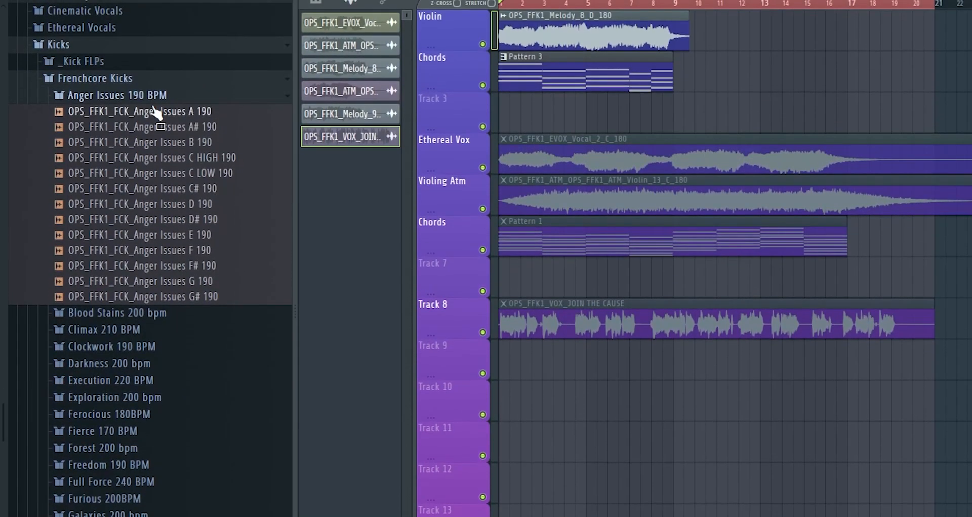
pyautogui.click(178, 115)
pyautogui.press('Down')
pyautogui.press('Down')
pyautogui.press('Down')
pyautogui.press('Down')
pyautogui.press('Down')
pyautogui.press('Down')
pyautogui.press('Down')
pyautogui.press('Down')
pyautogui.press('Down')
pyautogui.press('Down')
pyautogui.press('Down')
pyautogui.press('Down')
pyautogui.scroll(-4, 122, 344)
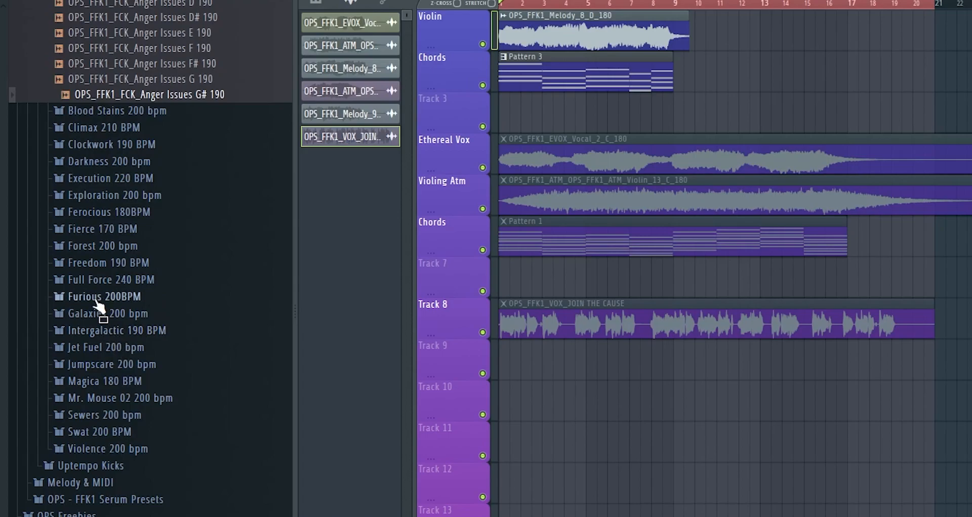
# Preview the Forest C 200 bpm kick from the Forest 200 bpm folder and close that folder
pyautogui.click(107, 246)
pyautogui.click(128, 279)
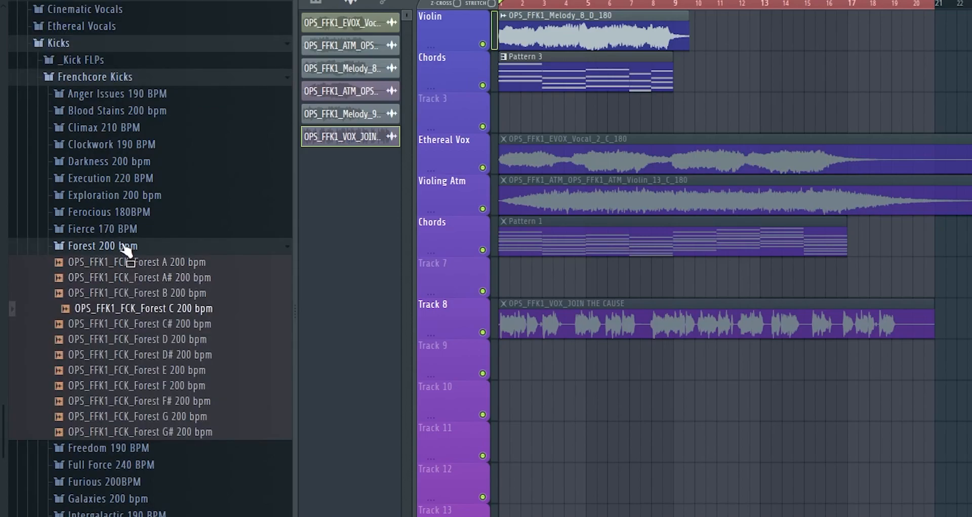
pyautogui.click(130, 246)
# Preview kick samples from the Galaxies 200 bpm and Mr. Mouse 02 200 bpm folders
pyautogui.click(122, 313)
pyautogui.click(145, 345)
pyautogui.click(134, 314)
pyautogui.click(127, 398)
pyautogui.click(130, 445)
pyautogui.click(129, 400)
pyautogui.click(128, 399)
pyautogui.click(126, 429)
pyautogui.click(124, 399)
# Open the Violence 200 bpm folder and preview its kicks from A# through C
pyautogui.click(123, 449)
pyautogui.click(126, 479)
pyautogui.press('Down')
pyautogui.press('Down')
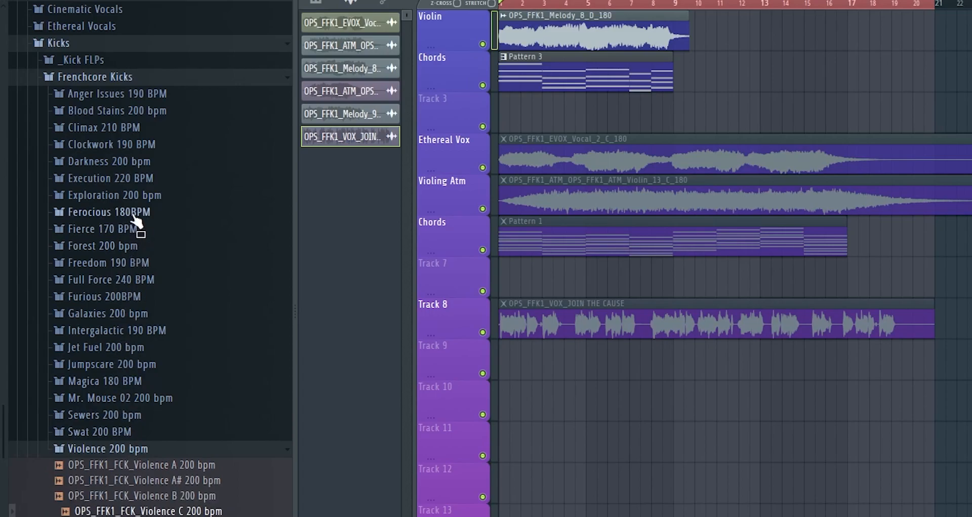
# Preview the Full Force B 240 kick from the Full Force 240 BPM folder and close Frenchcore Kicks
pyautogui.click(152, 279)
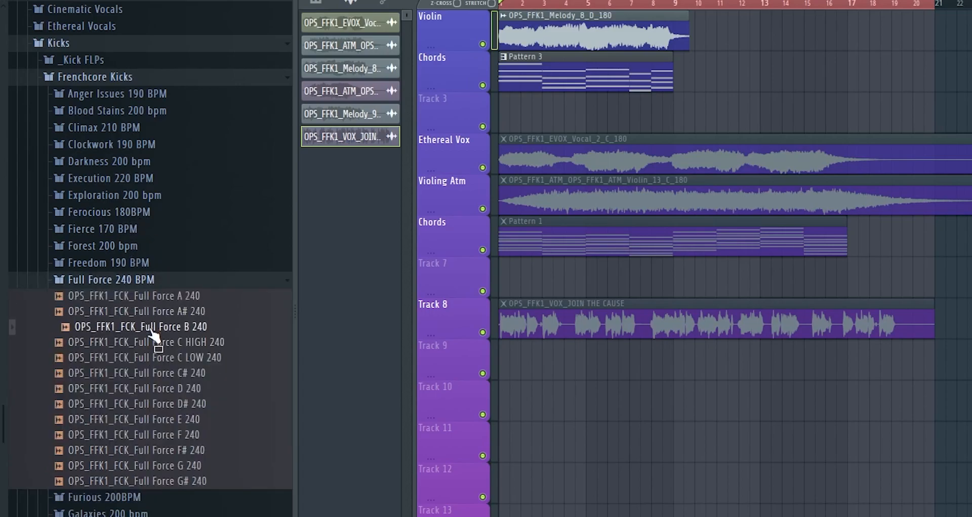
pyautogui.click(150, 280)
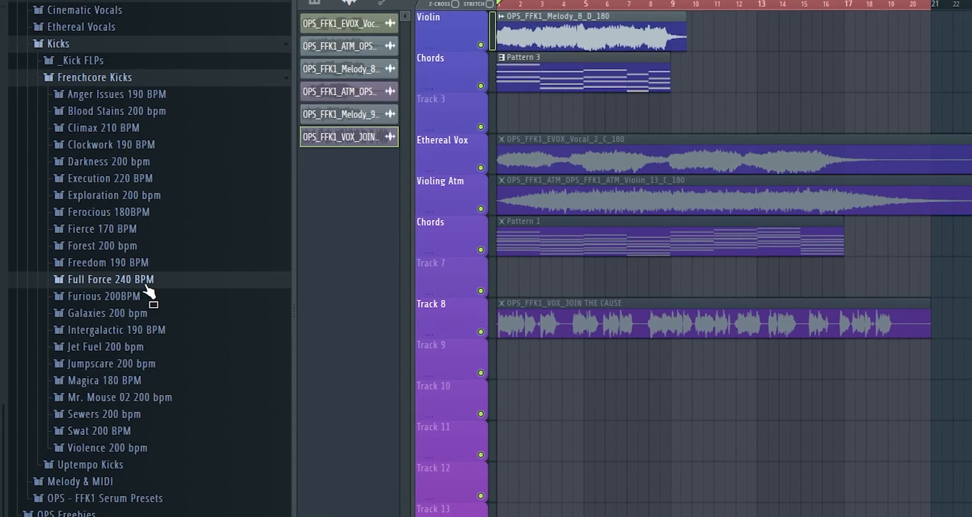
pyautogui.click(90, 77)
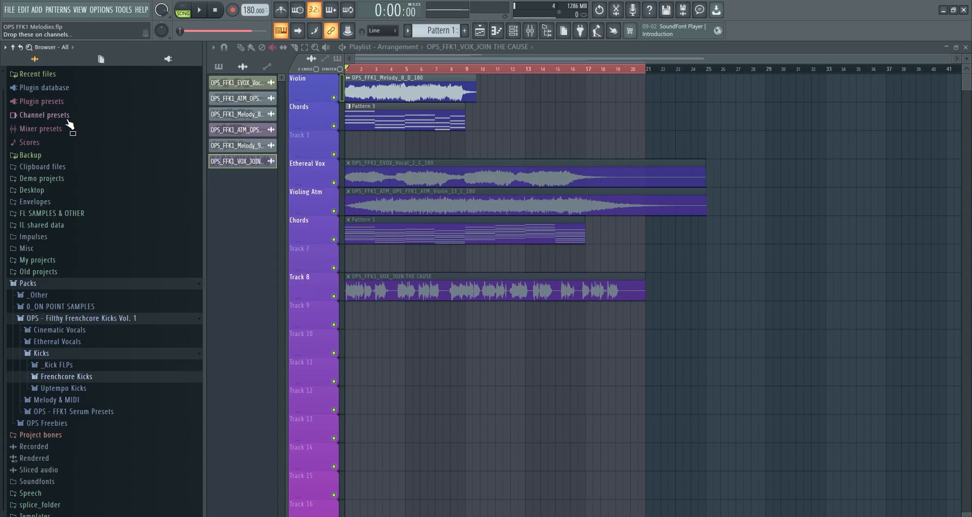
# Examine the _Kick FLPs folder inside Kicks, including its Uptempo Projects subfolder
pyautogui.click(44, 364)
pyautogui.click(44, 354)
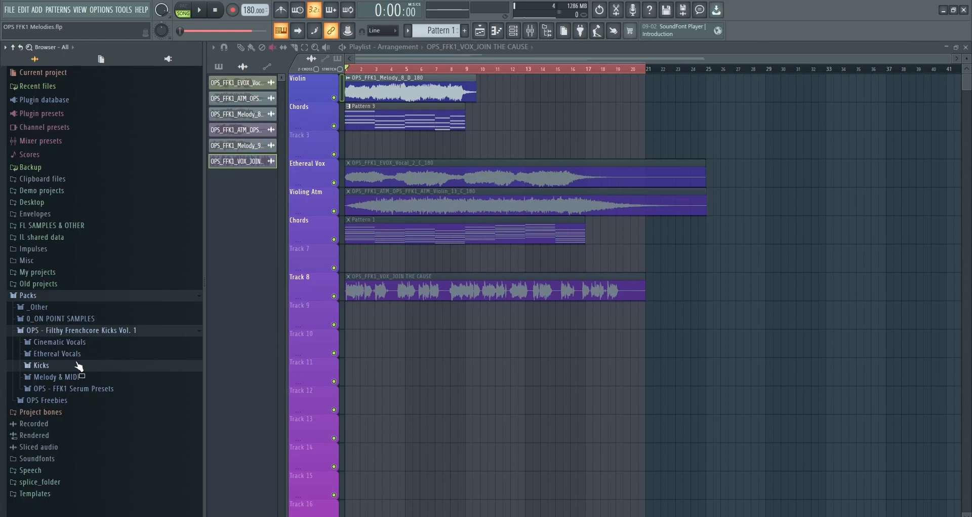
pyautogui.click(55, 368)
pyautogui.scroll(-2, 97, 385)
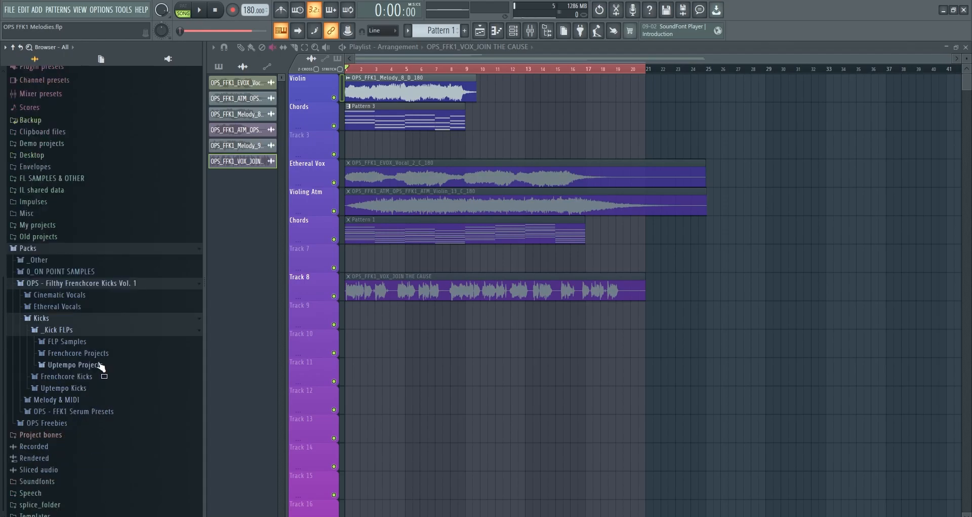
pyautogui.click(99, 366)
pyautogui.click(93, 237)
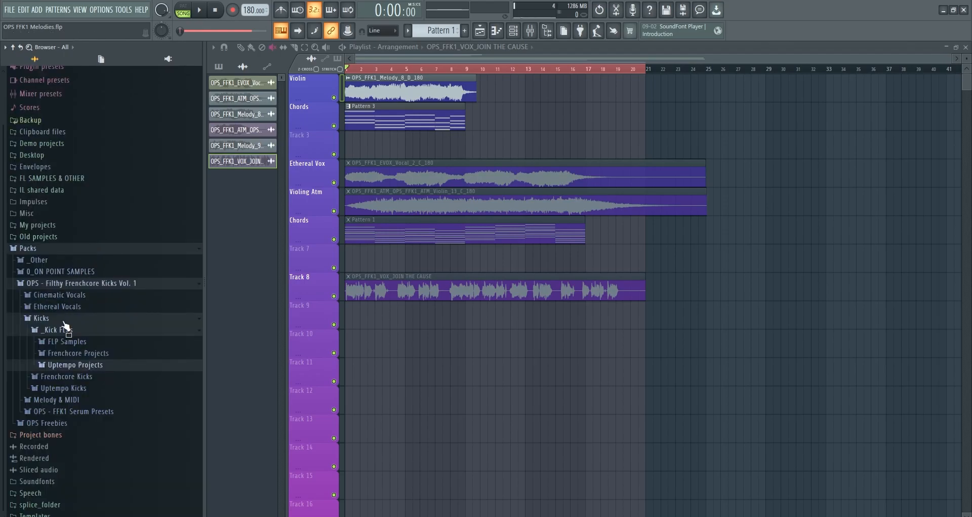
pyautogui.click(71, 332)
# Open the Uptempo Kicks folder and preview its kicks in order from Construction F 210 bpm to Vulcano G 230 bpm
pyautogui.click(64, 388)
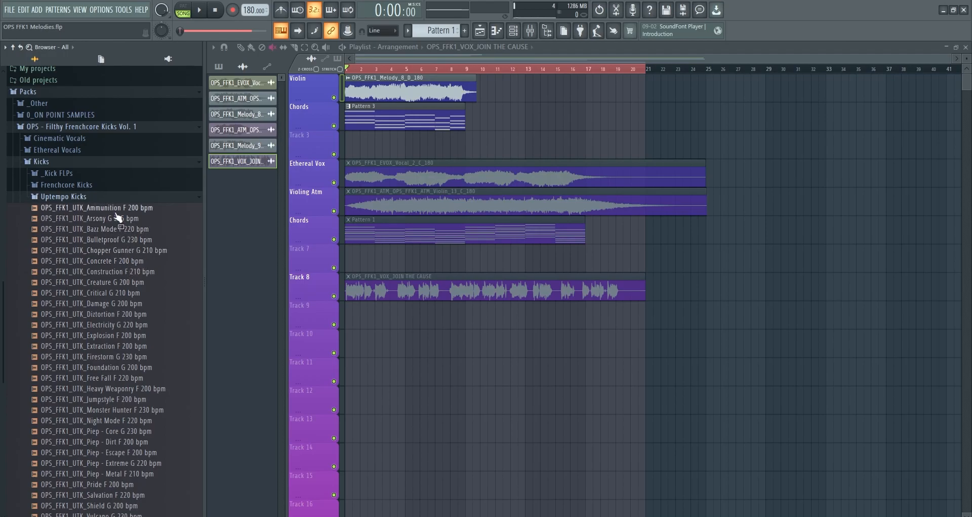
pyautogui.click(155, 273)
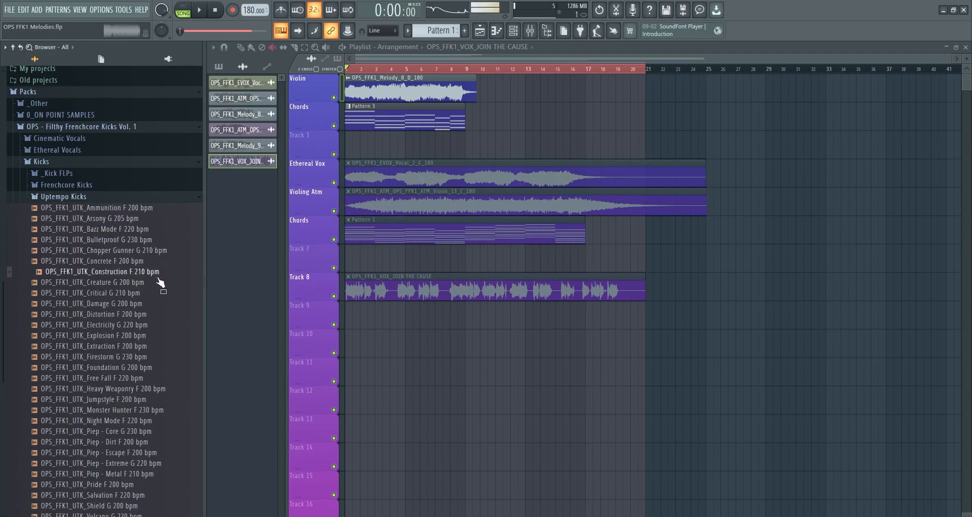
pyautogui.scroll(-2, 161, 282)
pyautogui.press('Down')
pyautogui.press('Down')
pyautogui.press('Down')
pyautogui.press('Down')
pyautogui.press('Down')
pyautogui.press('Down')
pyautogui.press('Down')
pyautogui.press('Down')
pyautogui.press('Down')
pyautogui.press('Down')
pyautogui.press('Down')
pyautogui.press('Down')
pyautogui.press('Down')
pyautogui.press('Down')
pyautogui.press('Down')
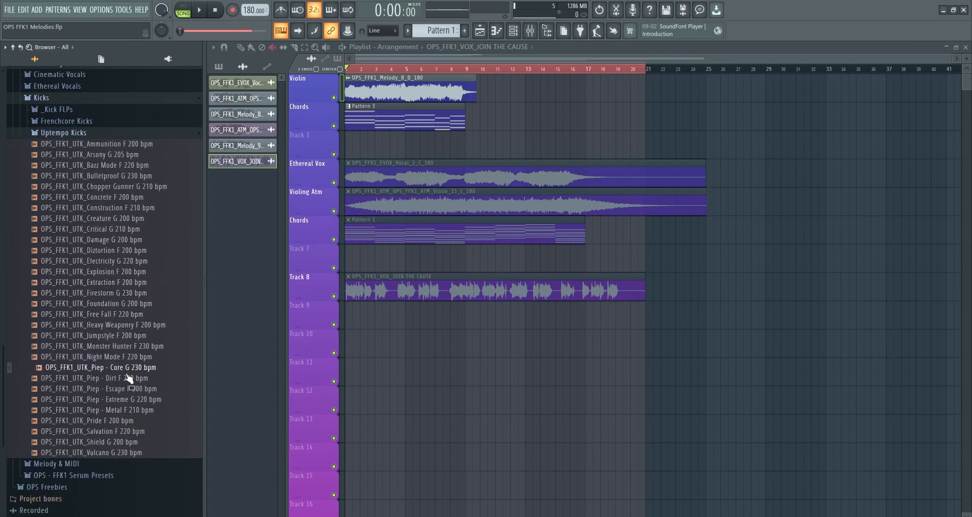
pyautogui.press('Down')
pyautogui.press('Down')
pyautogui.press('Down')
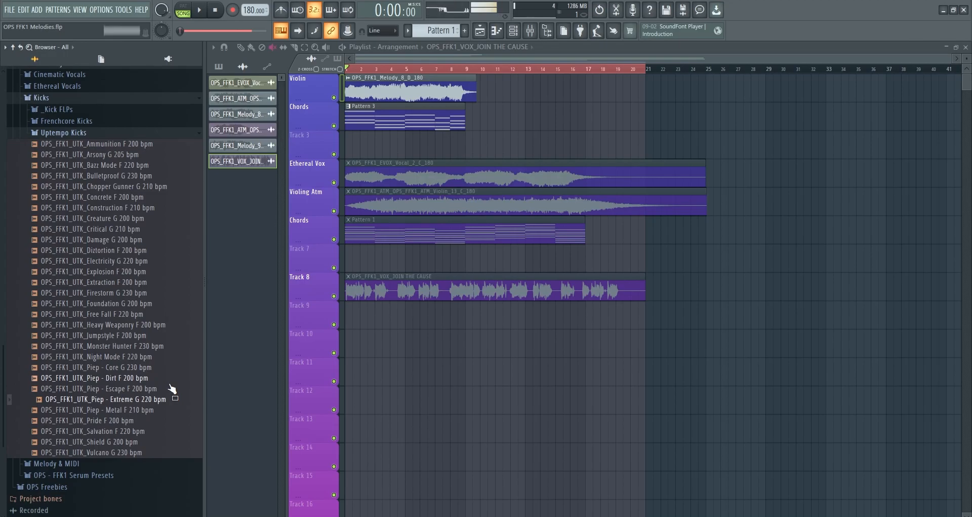
pyautogui.press('Down')
pyautogui.press('Down')
pyautogui.press('Down')
pyautogui.press('Down')
pyautogui.press('Down')
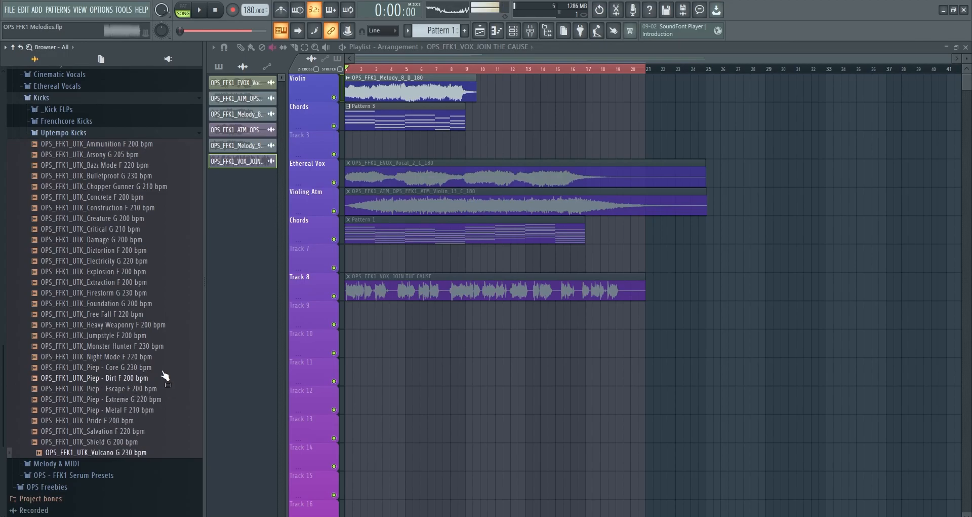
# View the subfolders of _Kick FLPs inside Kicks and collapse the Kicks folder
pyautogui.scroll(-2, 169, 387)
pyautogui.scroll(8, 81, 433)
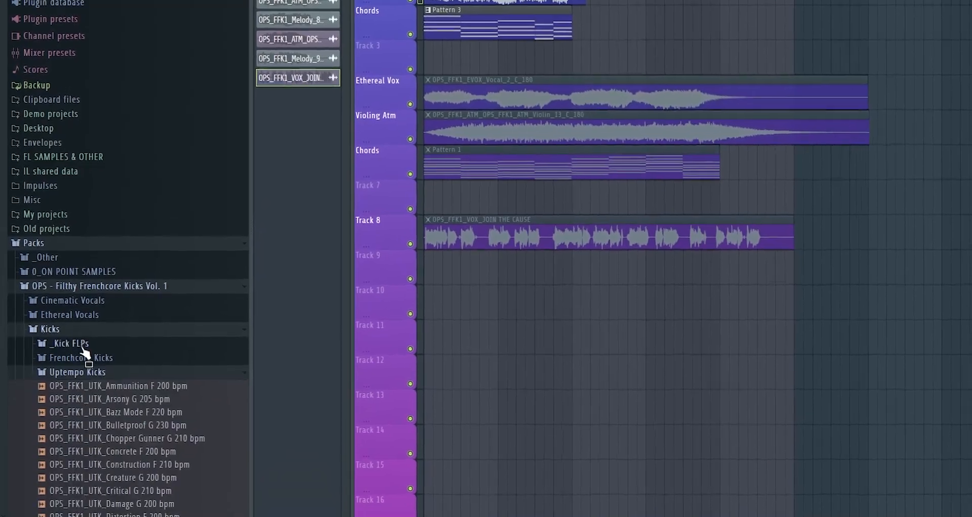
pyautogui.click(81, 344)
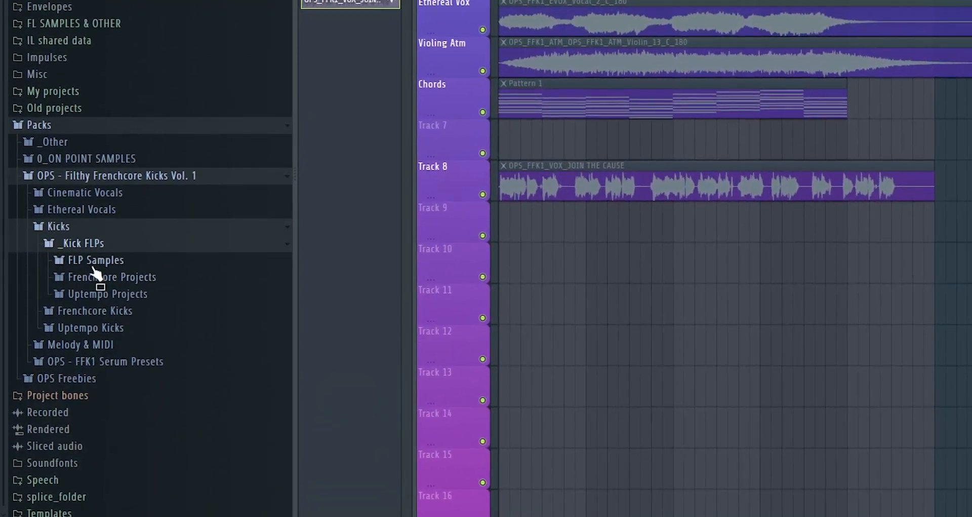
pyautogui.click(82, 308)
pyautogui.click(76, 243)
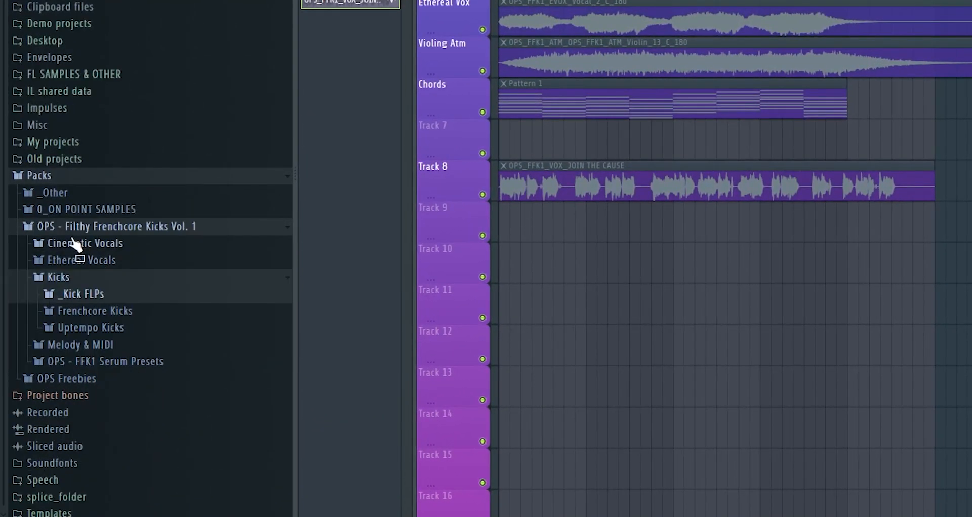
pyautogui.click(68, 277)
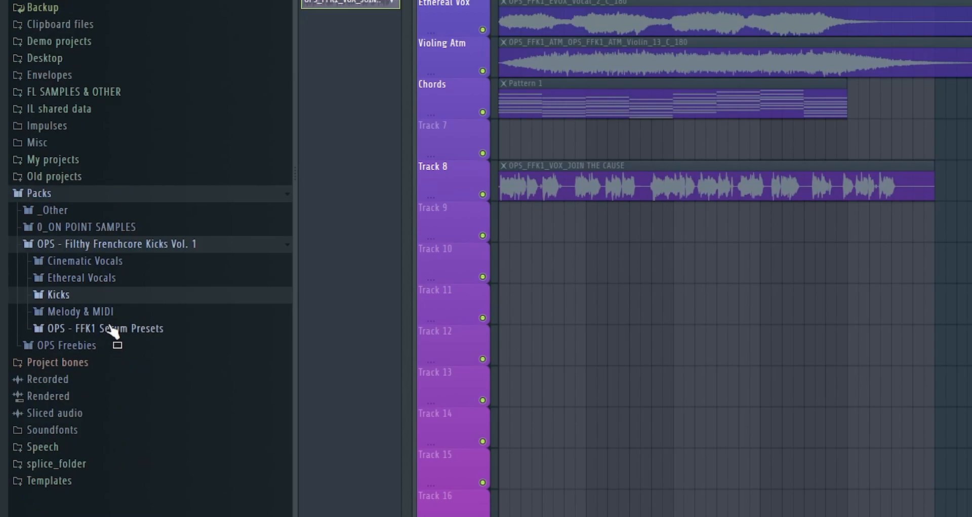
# Reopen Kicks and _Kick FLPs, examine the attack, click and bass layers in FLP Samples, and close that subfolder
pyautogui.click(96, 295)
pyautogui.click(96, 311)
pyautogui.click(96, 277)
pyautogui.click(94, 260)
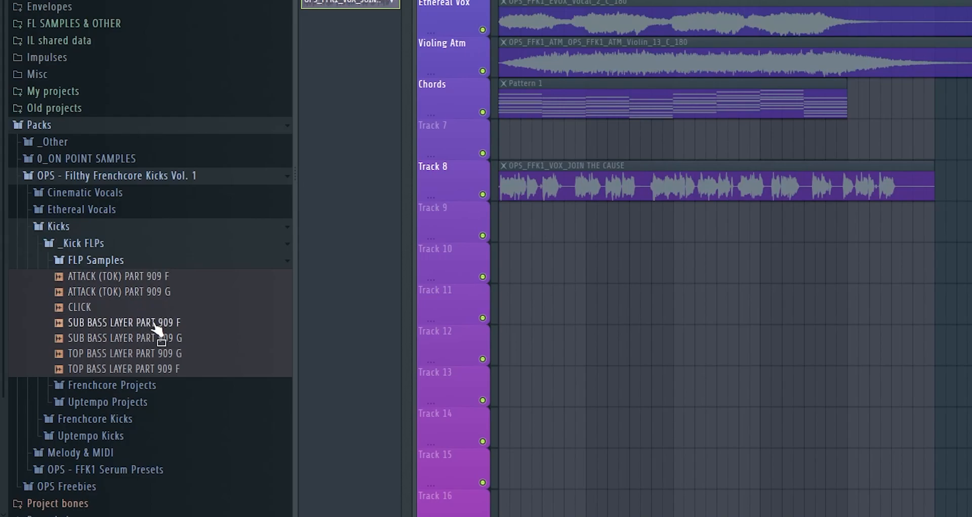
pyautogui.click(157, 368)
pyautogui.click(96, 259)
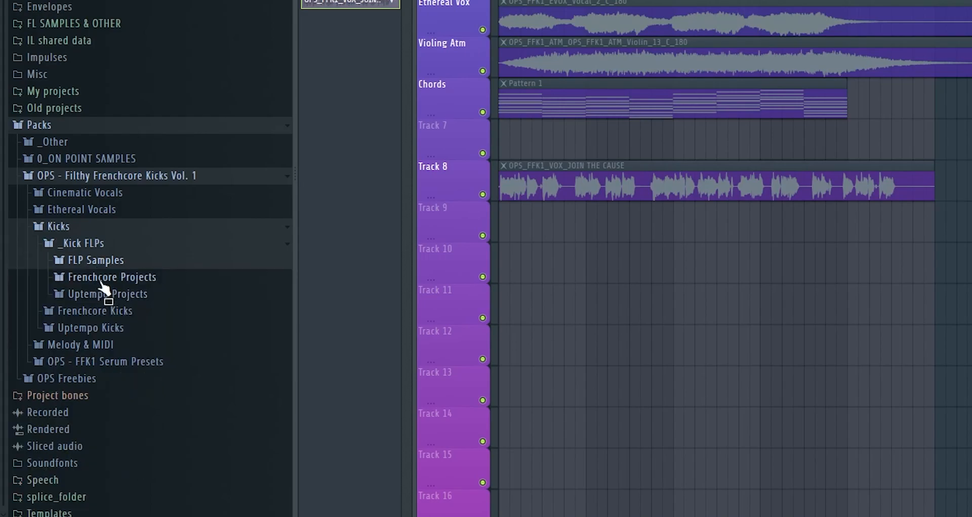
# Open Frenchcore Projects, examine the Ferocious 180BPM and Execution 220 BPM folders, and preview KICK FOR FINAL EQ'ing
pyautogui.click(102, 281)
pyautogui.click(129, 270)
pyautogui.click(153, 302)
pyautogui.click(141, 257)
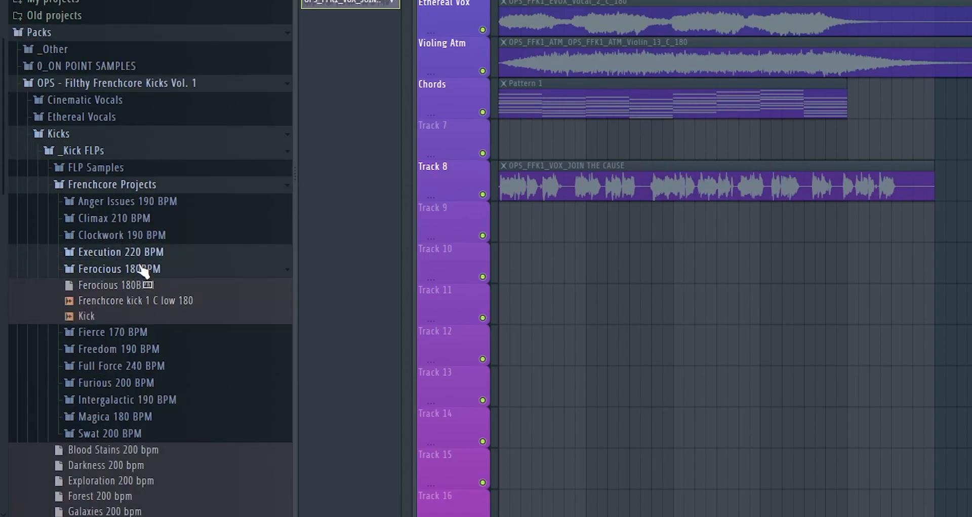
pyautogui.click(139, 300)
pyautogui.click(149, 344)
pyautogui.click(129, 330)
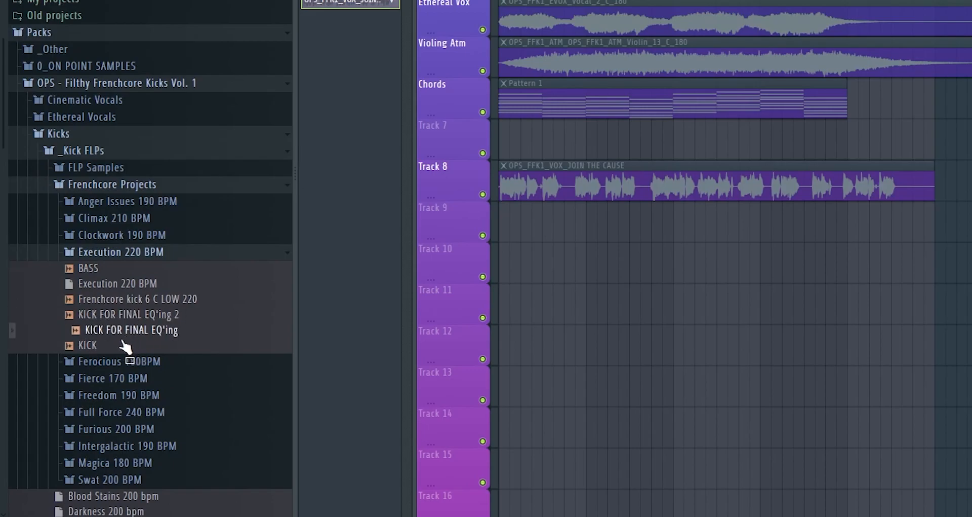
# Examine the files in the Clockwork 190 BPM project folder and collapse everything back to the Kicks folder
pyautogui.click(111, 235)
pyautogui.click(110, 331)
pyautogui.click(109, 314)
pyautogui.click(108, 300)
pyautogui.click(110, 242)
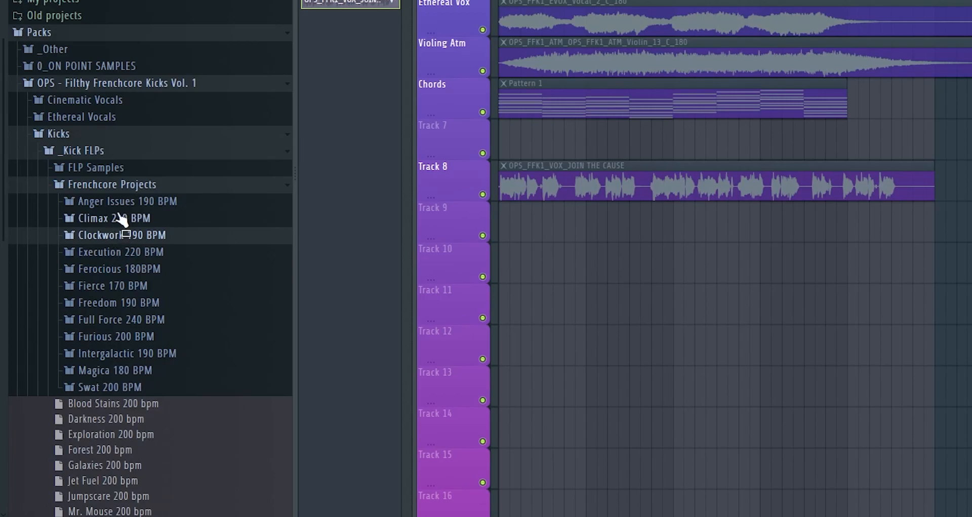
pyautogui.click(105, 182)
pyautogui.click(82, 244)
pyautogui.click(71, 280)
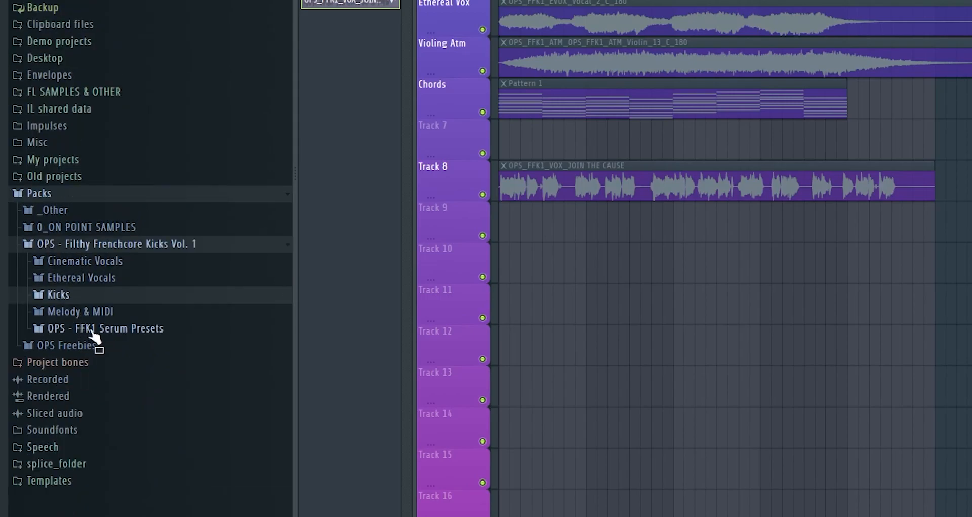
# Open Melody & MIDI and look through the chord, bass and melody files in the Violin MIDI's folder
pyautogui.click(81, 316)
pyautogui.click(93, 65)
pyautogui.click(96, 312)
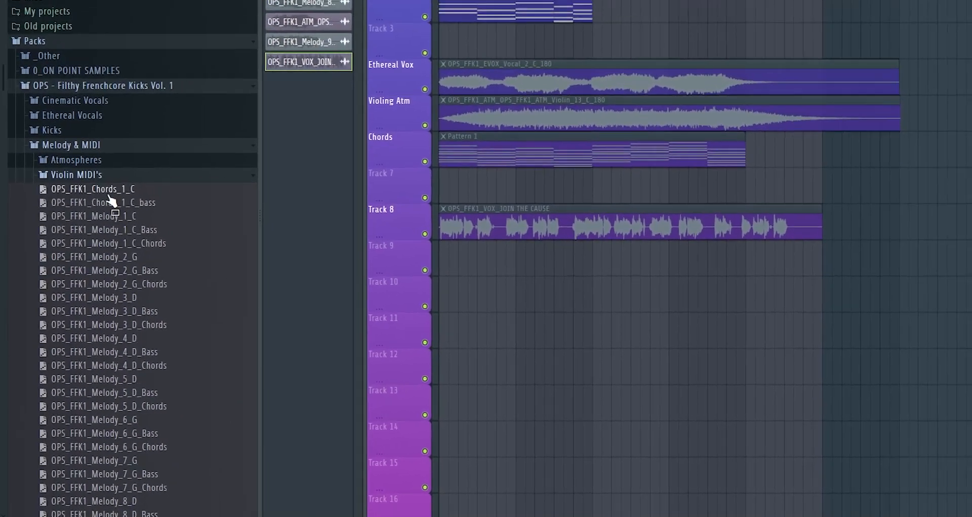
pyautogui.click(109, 193)
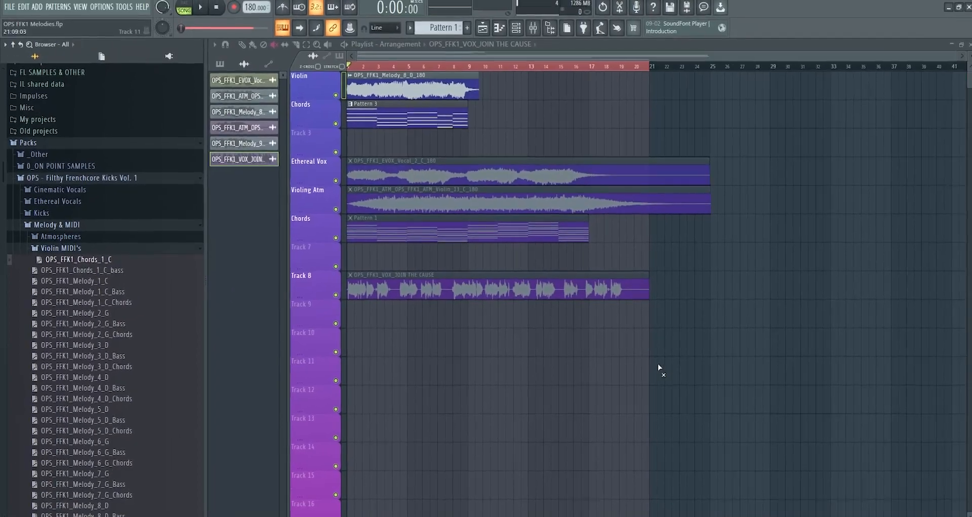
pyautogui.click(523, 31)
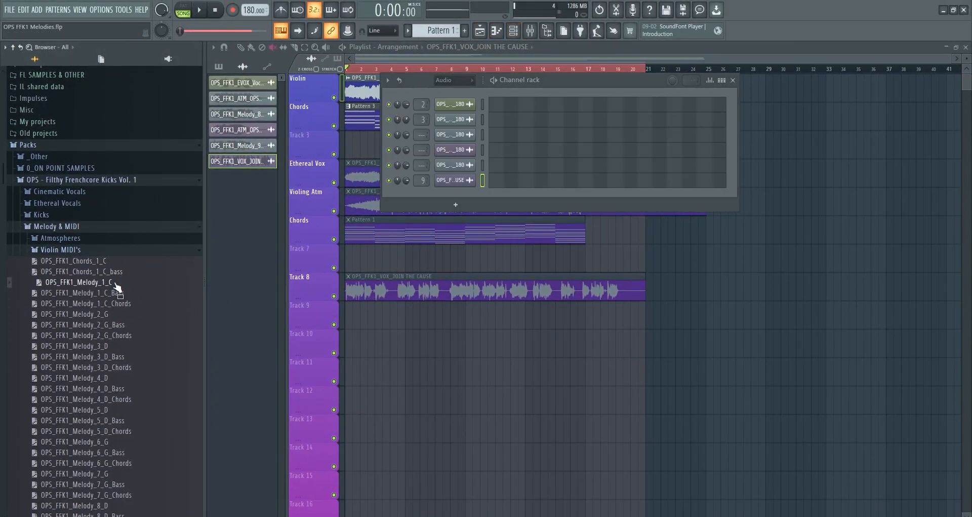
pyautogui.scroll(-12, 79, 298)
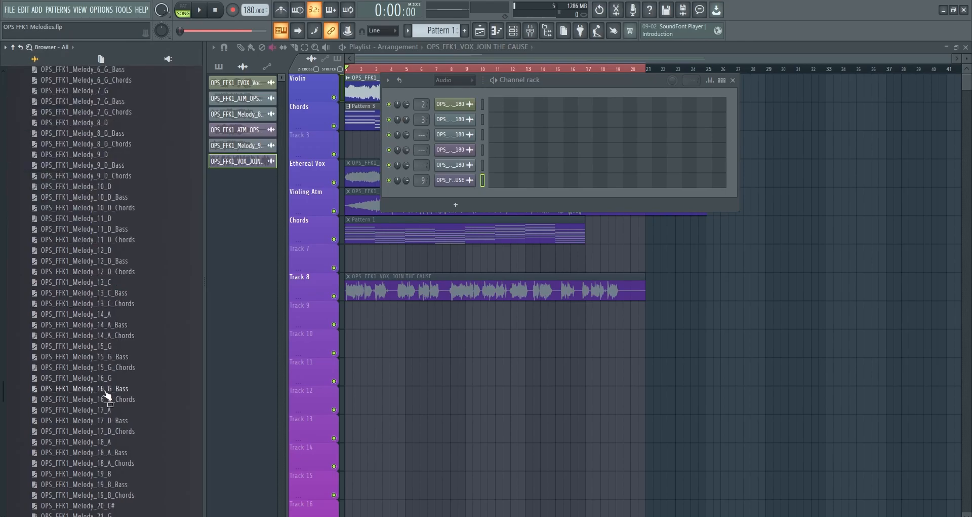
pyautogui.scroll(-6, 105, 392)
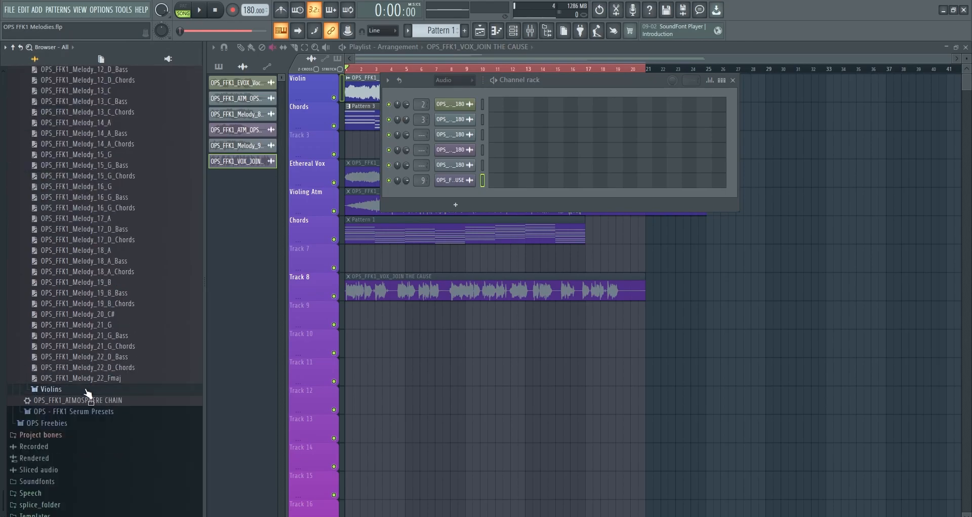
# Open the Violins folder to look over its 180 bpm melody audio files, and hide the channel rack
pyautogui.click(85, 390)
pyautogui.click(86, 210)
pyautogui.click(85, 211)
pyautogui.click(86, 211)
pyautogui.scroll(-2, 104, 246)
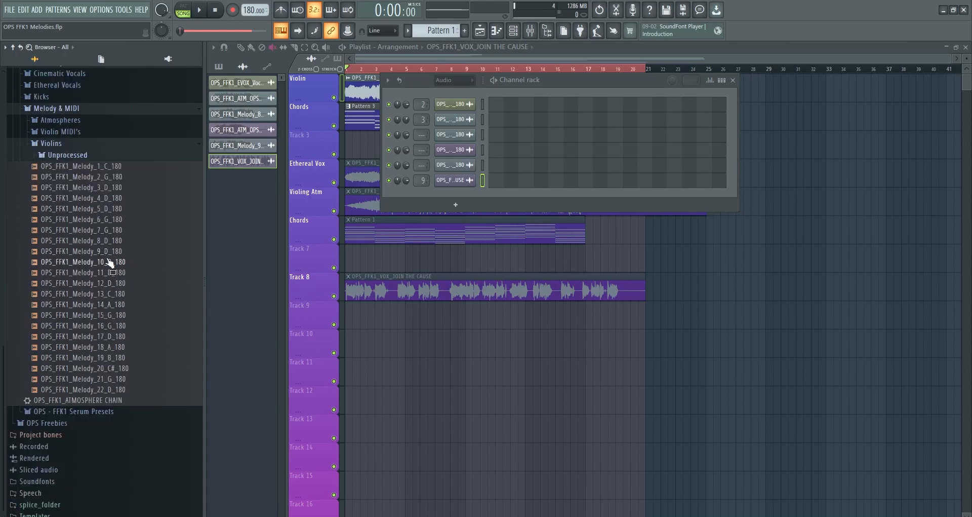
pyautogui.press('F6')
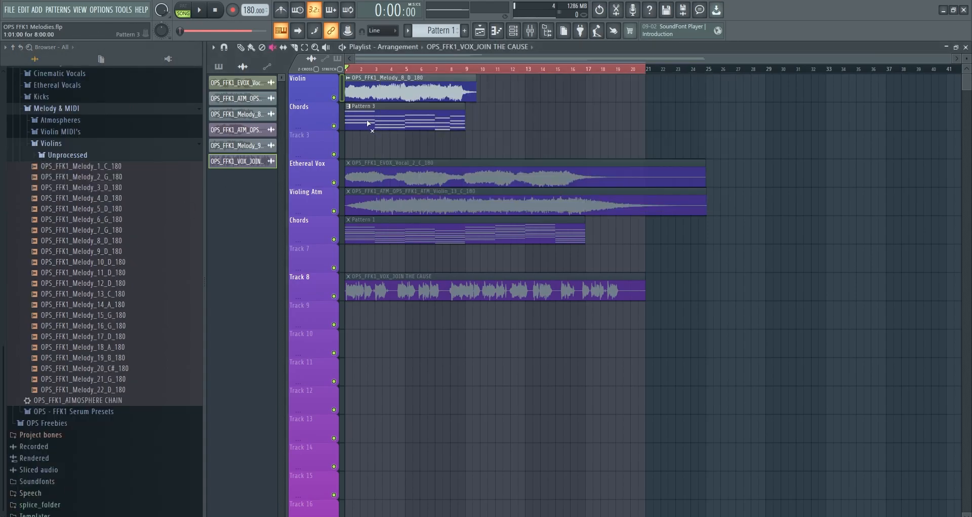
# Play the Melody_8_D violin clip with the Pattern 3 chords, checking the timing briefly with the metronome, and stop playback
pyautogui.click(184, 14)
pyautogui.click(410, 90)
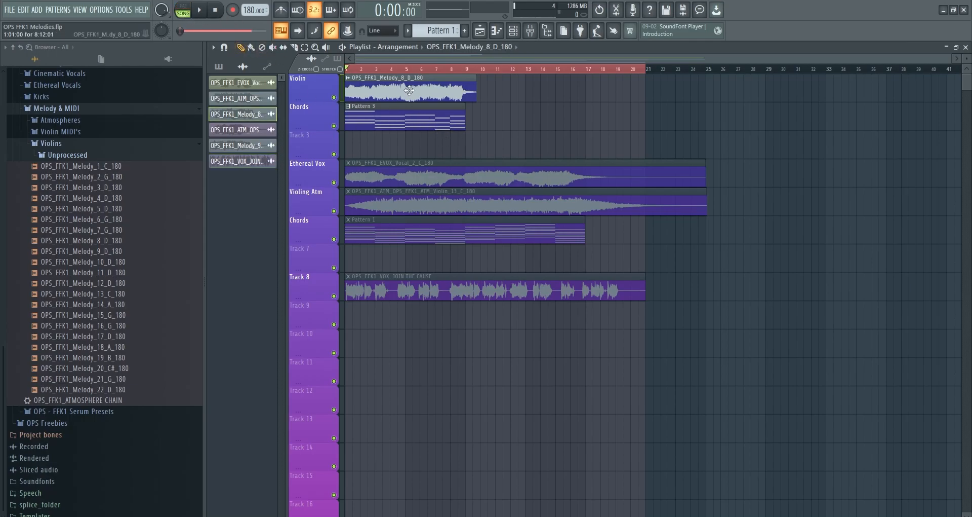
pyautogui.scroll(4, 335, 145)
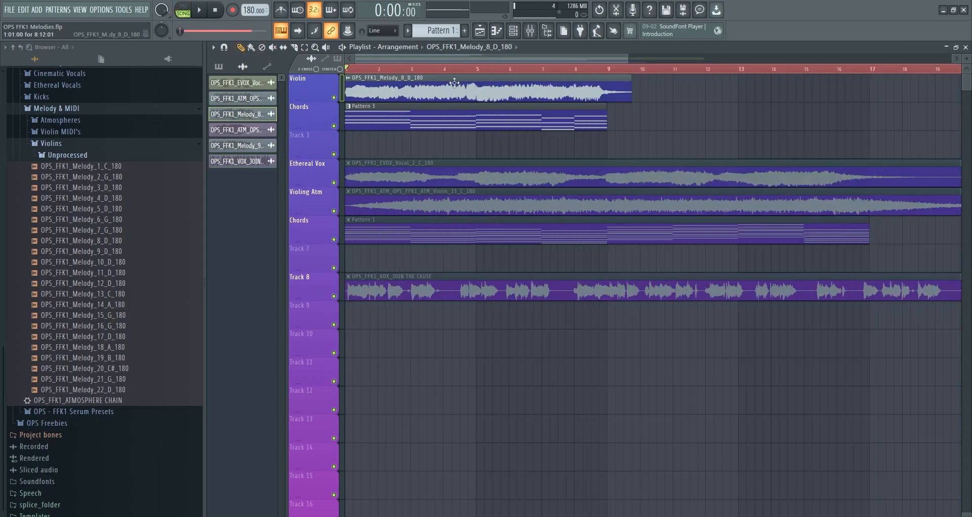
pyautogui.press('space')
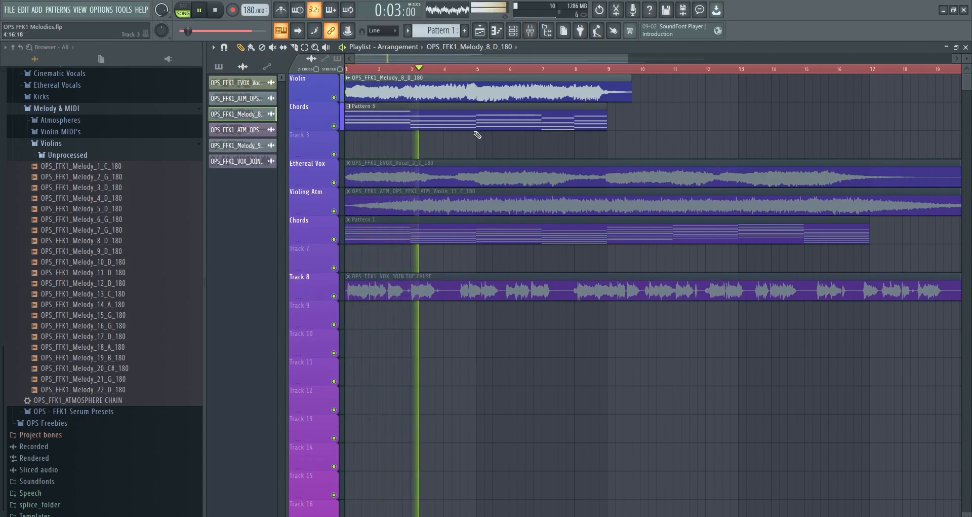
pyautogui.click(283, 10)
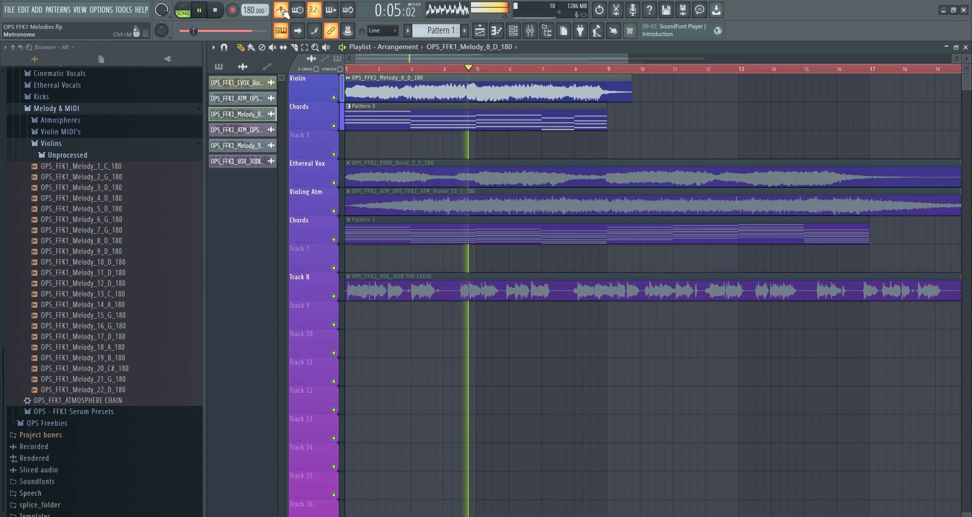
pyautogui.click(284, 12)
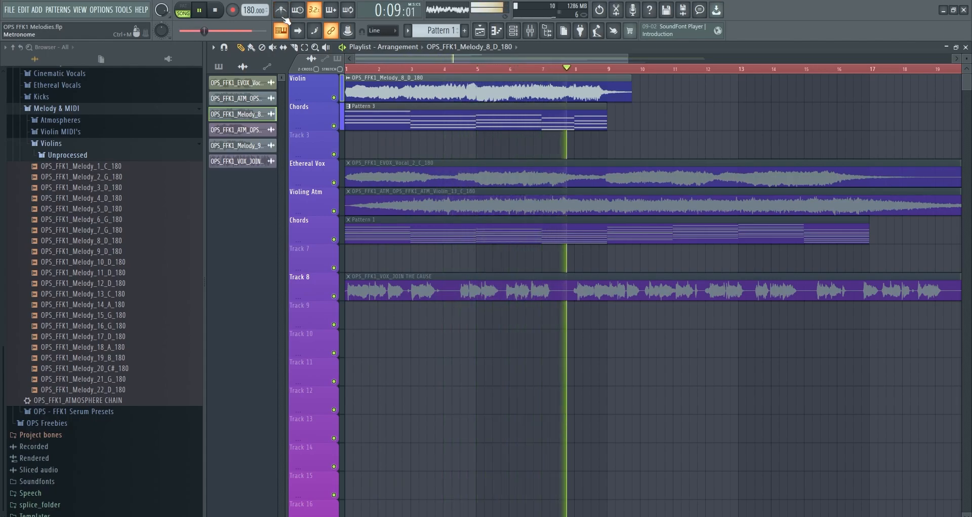
pyautogui.press('space')
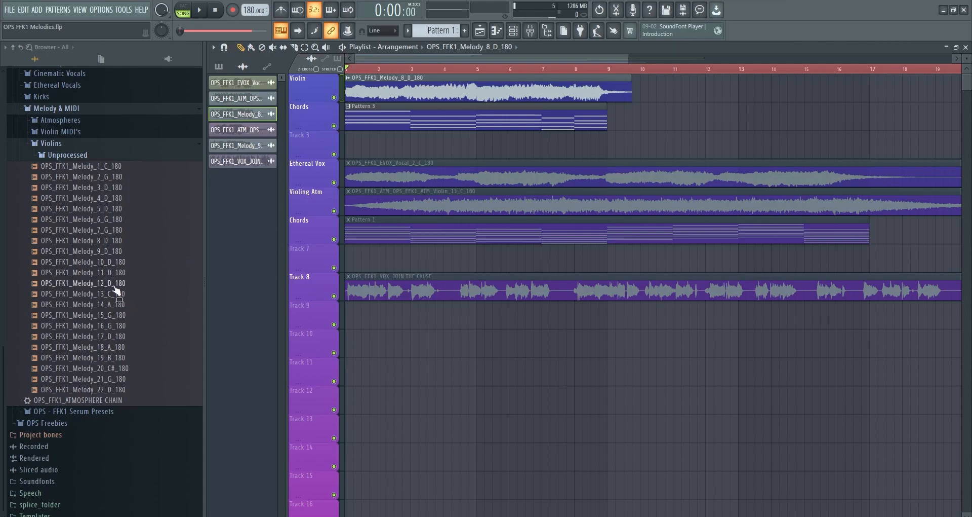
# Replace the audio in the Violin track's clip with OPS_FFK1_Melody_1_C_180 and select Pattern 3
pyautogui.click(120, 179)
pyautogui.click(120, 166)
pyautogui.moveTo(120, 166); pyautogui.dragTo(384, 92)
pyautogui.click(392, 124)
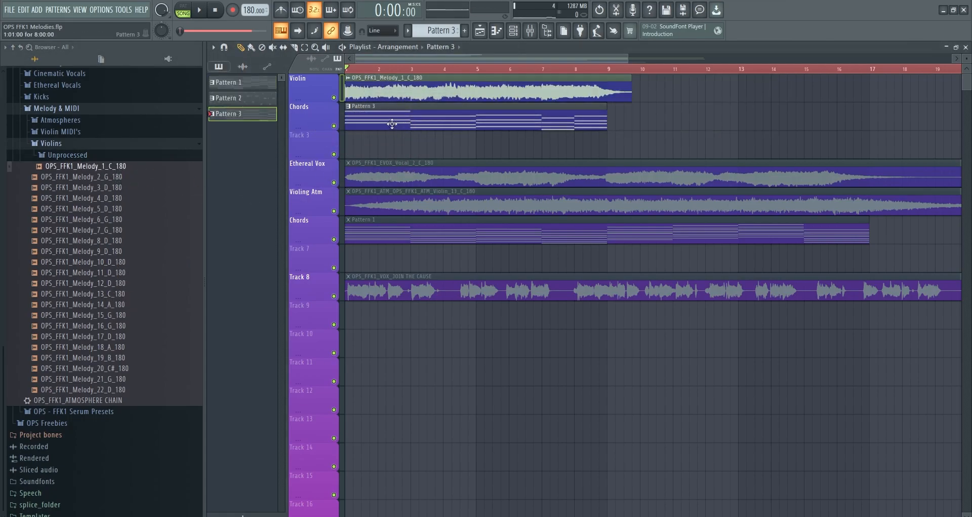
# Load the OPS_FFK1_Melody_1_C_Chords MIDI from Violin MIDI's into the Kontakt #2 channel of Pattern 3
pyautogui.click(48, 144)
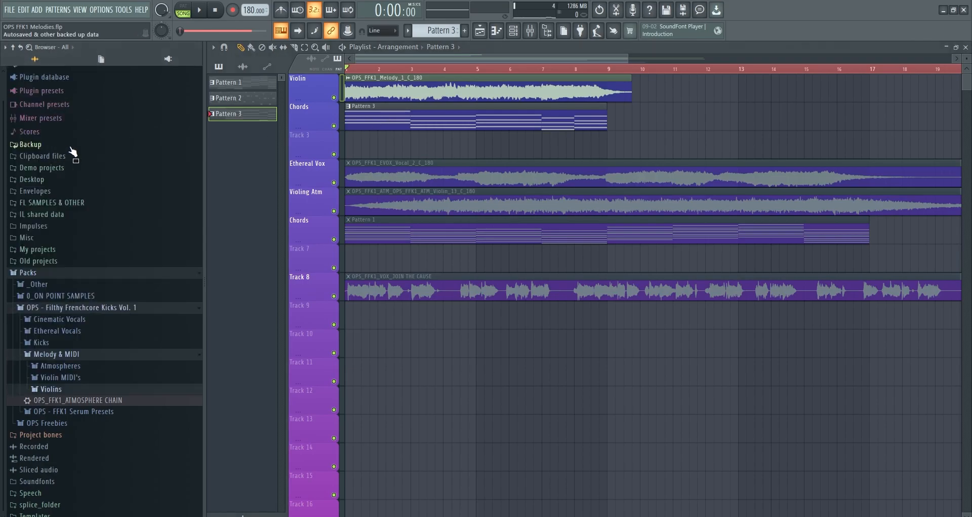
pyautogui.click(75, 378)
pyautogui.scroll(-2, 81, 374)
pyautogui.click(102, 326)
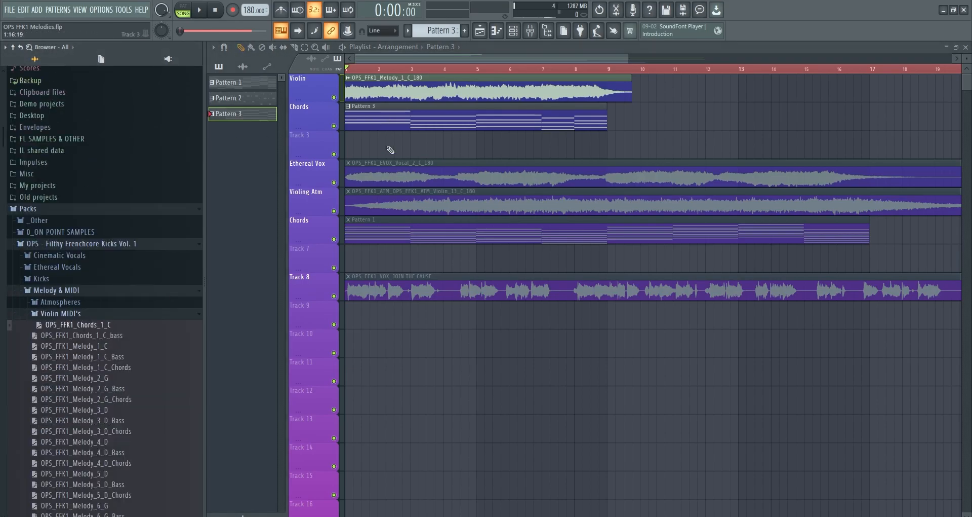
pyautogui.doubleClick(429, 116)
pyautogui.scroll(-3, 396, 398)
pyautogui.scroll(-10, 126, 357)
pyautogui.scroll(3, 130, 198)
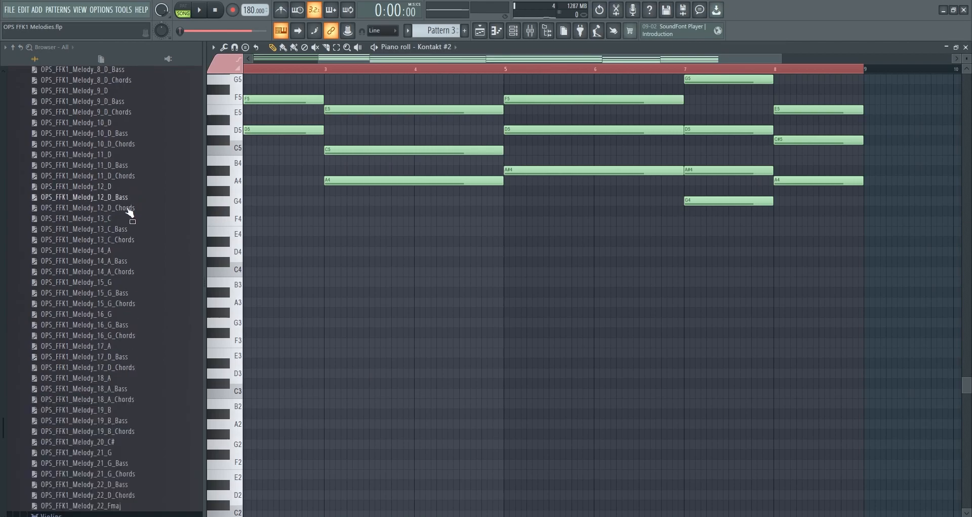
pyautogui.scroll(8, 137, 207)
pyautogui.rightClick(137, 172)
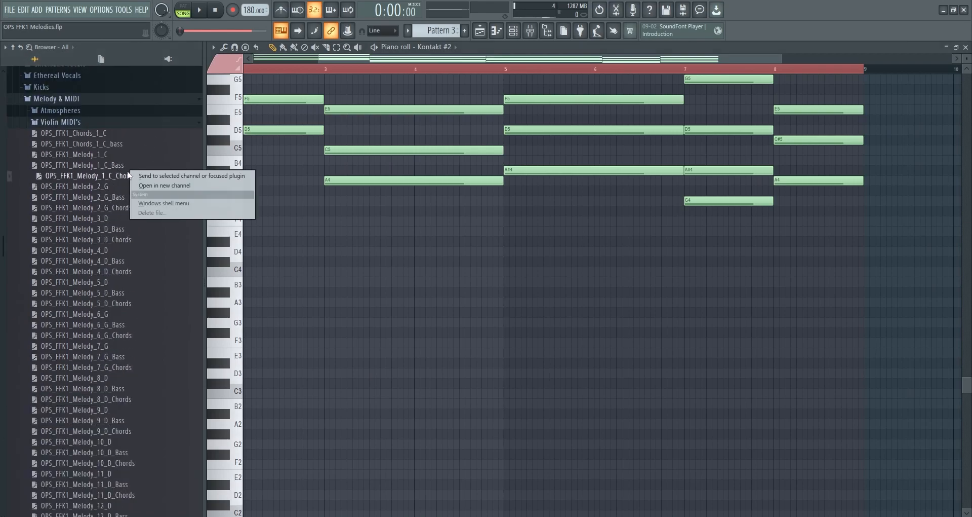
pyautogui.click(165, 176)
# Load the OPS_FFK1_Melody_1_C_Bass MIDI into the Serum channel of Pattern 3
pyautogui.scroll(3, 435, 137)
pyautogui.click(513, 31)
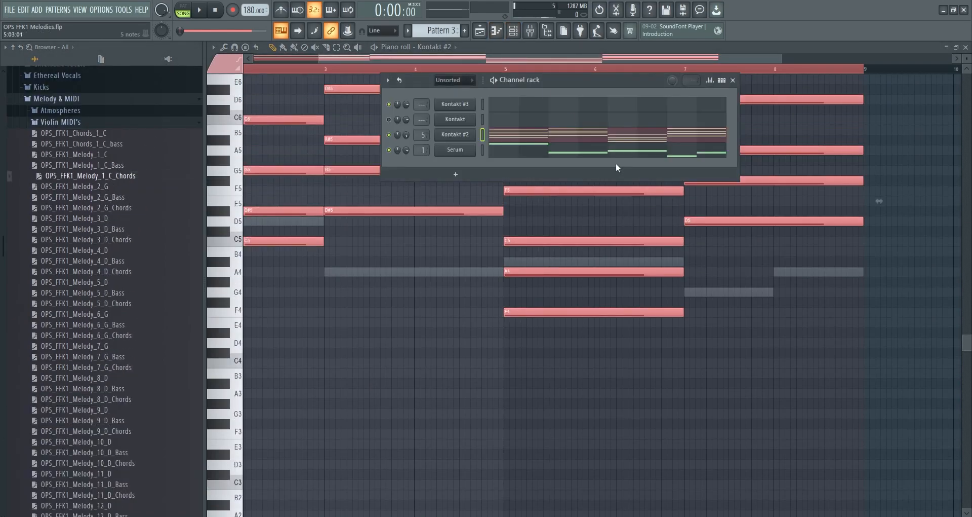
pyautogui.click(618, 153)
pyautogui.rightClick(134, 163)
pyautogui.click(159, 166)
pyautogui.scroll(-1, 646, 119)
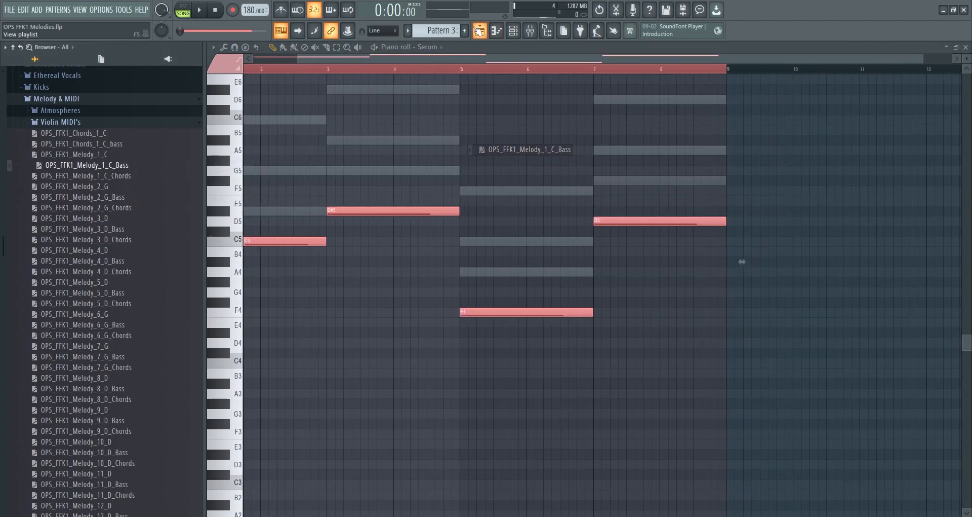
# Play the arrangement from the playlist to hear the Melody_1_C violin with its chords and bass, and stop playback
pyautogui.click(480, 30)
pyautogui.press('space')
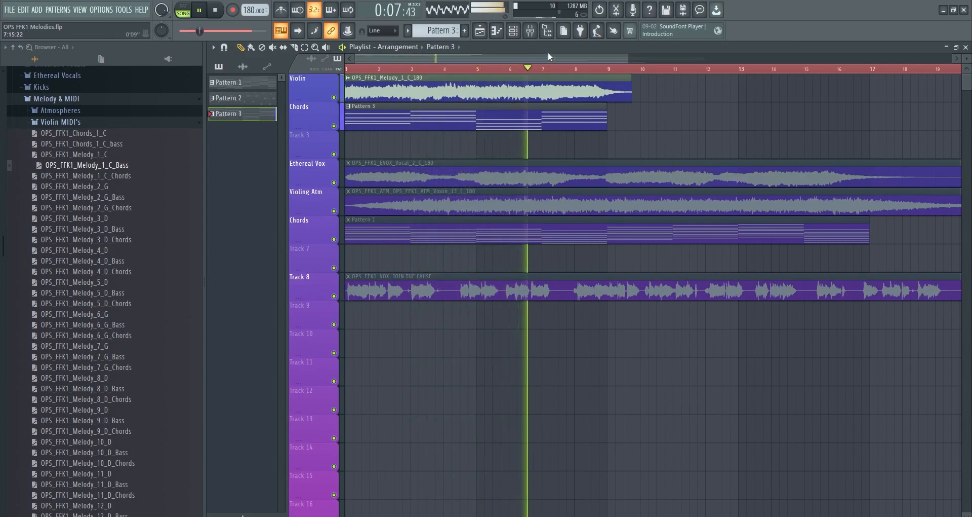
pyautogui.scroll(-3, 554, 254)
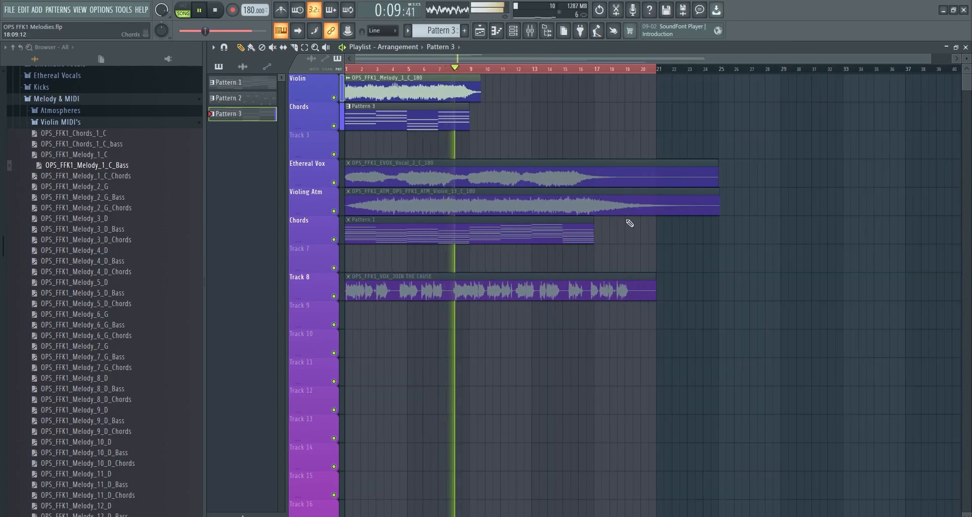
pyautogui.press('space')
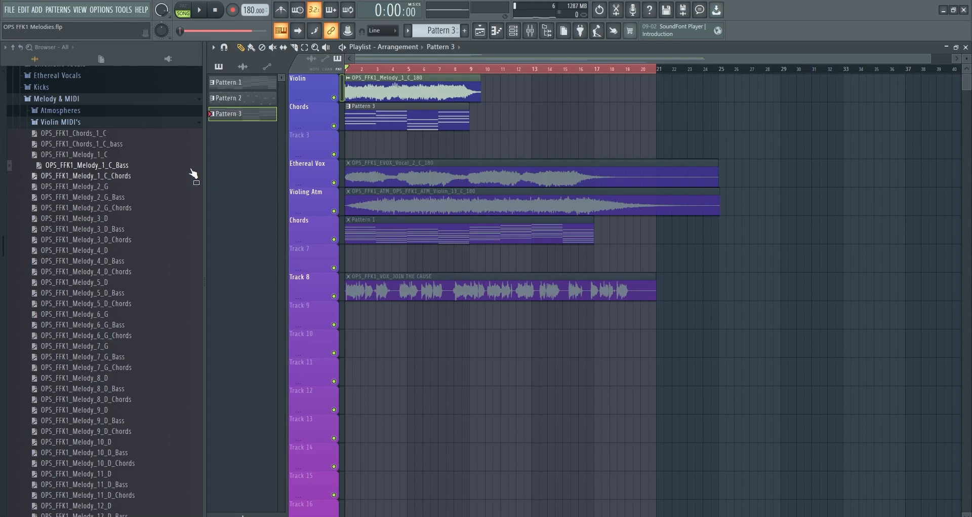
# Insert a new Serum channel at Kontakt #2 and load a lead preset from OPS - Hardstyle Essentials Vol.1 into it
pyautogui.click(520, 31)
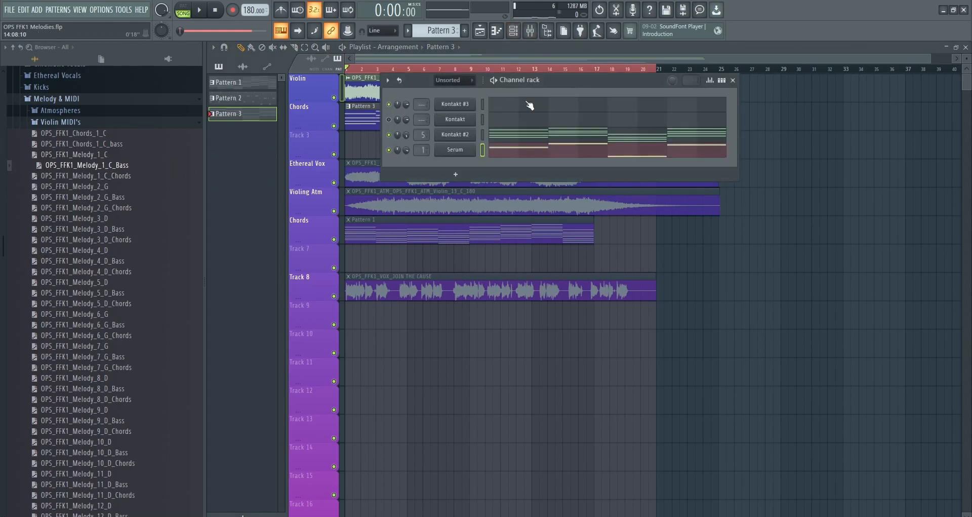
pyautogui.rightClick(478, 141)
pyautogui.moveTo(507, 198)
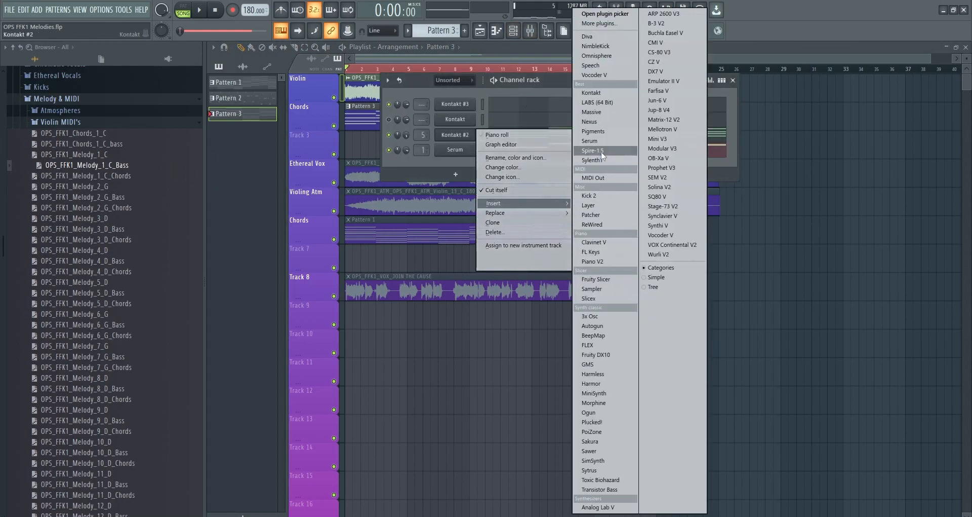
pyautogui.click(603, 140)
pyautogui.click(478, 107)
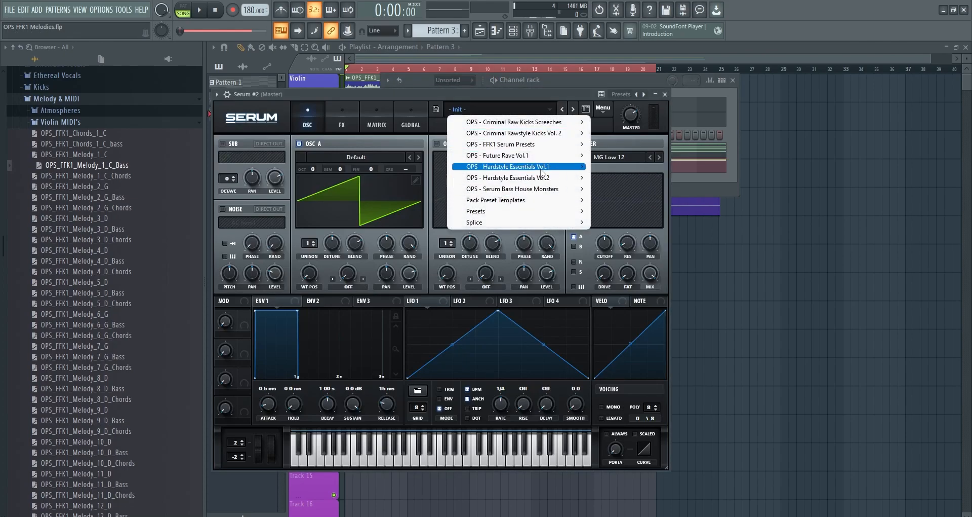
pyautogui.moveTo(541, 169)
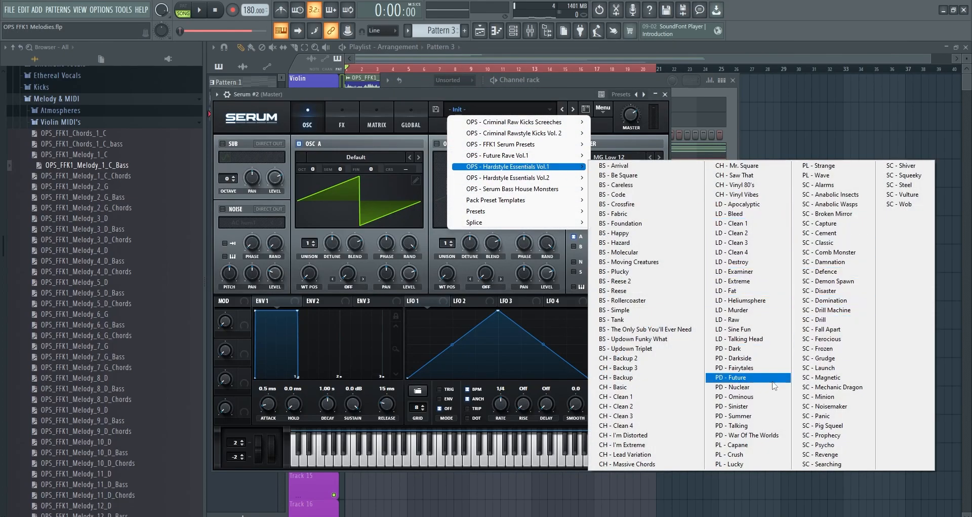
pyautogui.click(740, 271)
# Load the OPS_FFK1_Melody_1_C MIDI from Violin MIDI's into the Serum #2 channel of Pattern 3
pyautogui.press('F6')
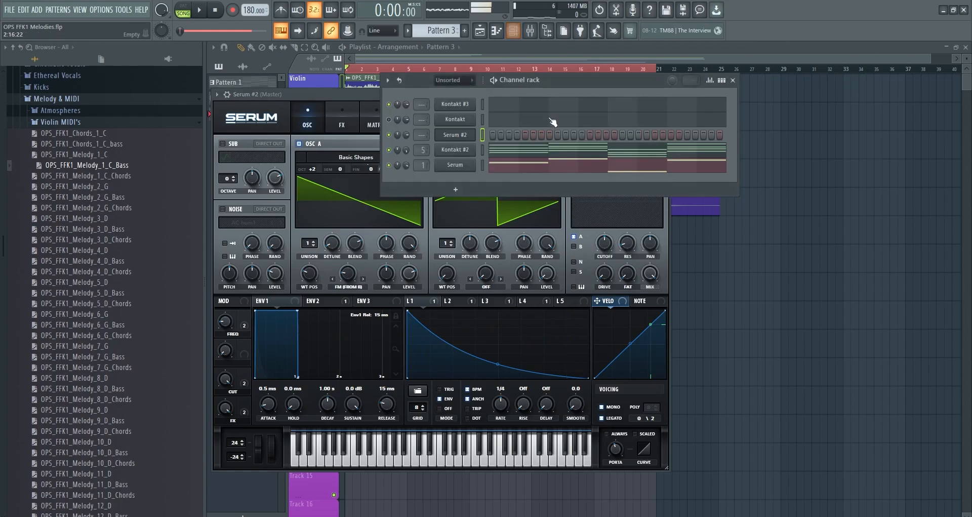
pyautogui.moveTo(152, 166); pyautogui.dragTo(124, 187)
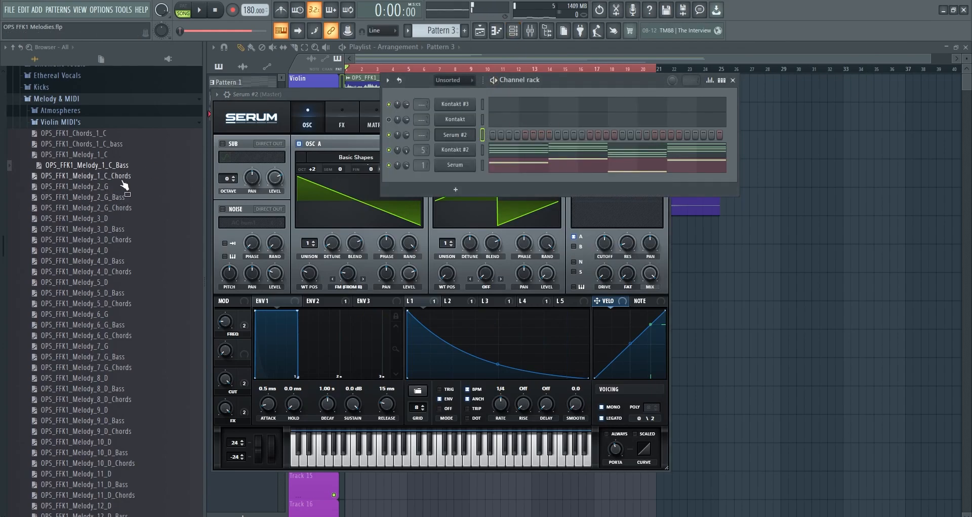
pyautogui.rightClick(110, 153)
pyautogui.click(124, 156)
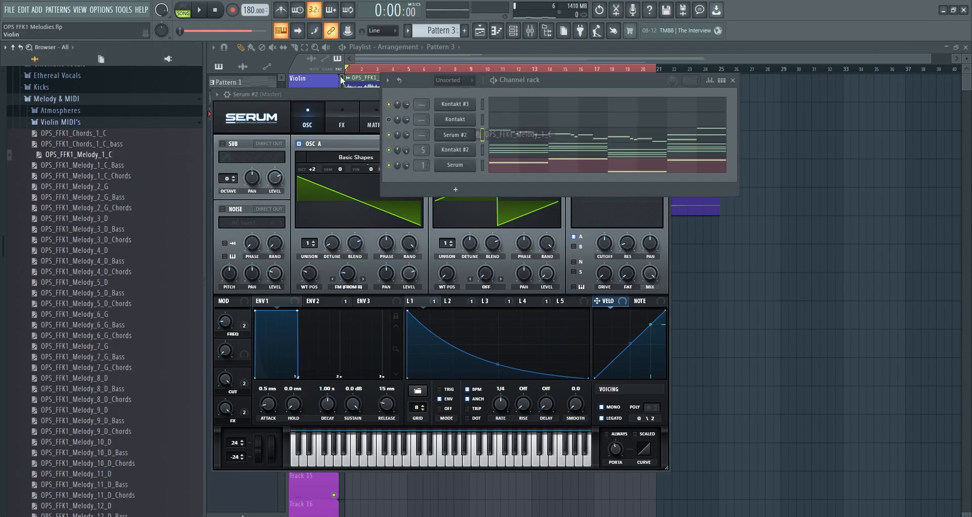
# Mute the Violin track in the playlist and play the arrangement with the channel rack in view
pyautogui.click(413, 59)
pyautogui.click(333, 97)
pyautogui.click(513, 31)
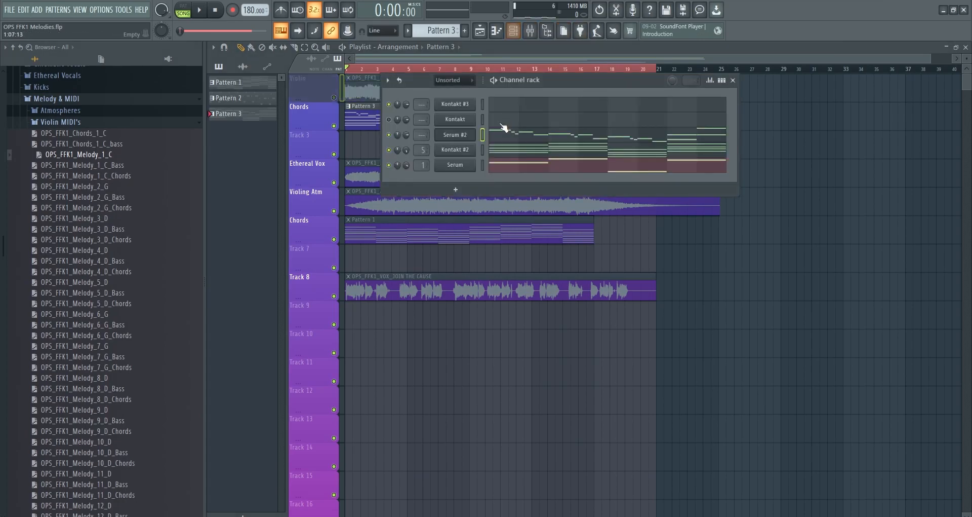
pyautogui.press('space')
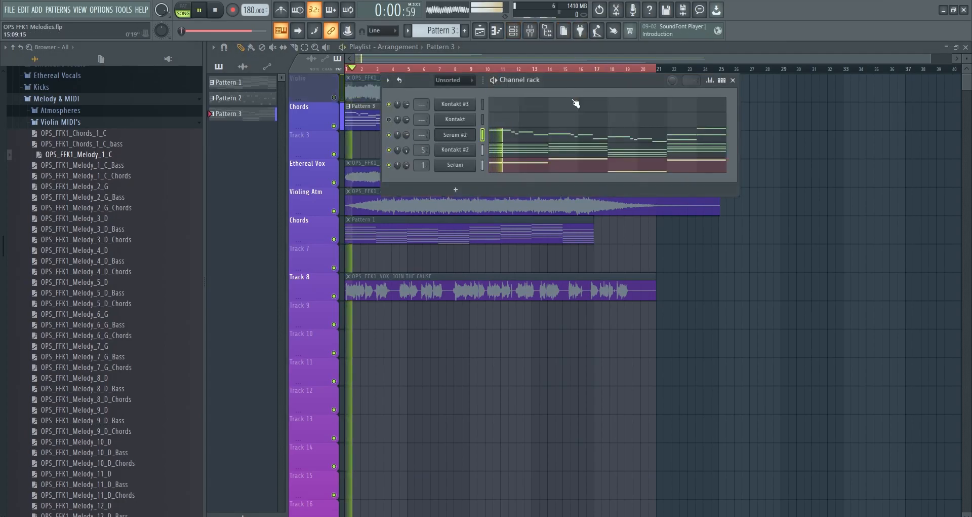
# View the Serum #2 melody notes in the piano roll, then mute the Serum bass channel and stop playback
pyautogui.click(547, 136)
pyautogui.scroll(3, 548, 138)
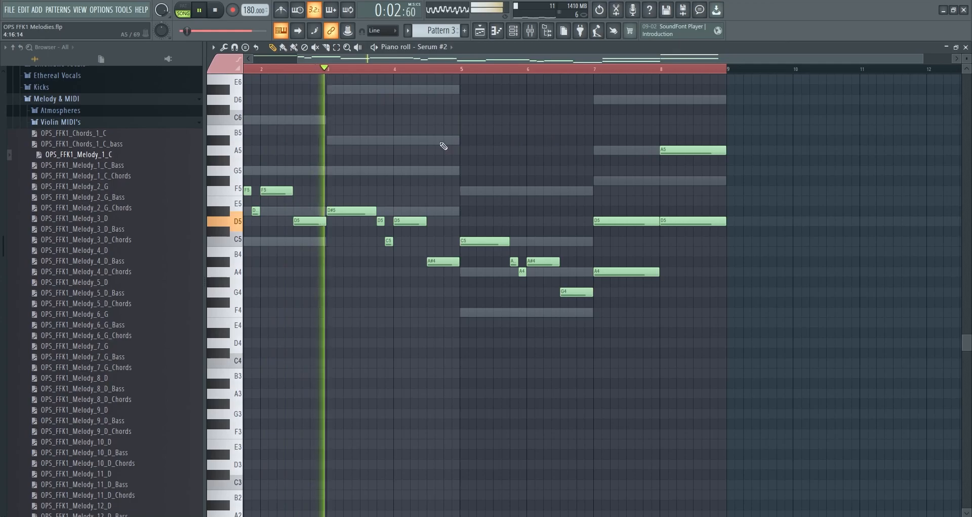
pyautogui.click(481, 30)
pyautogui.click(514, 31)
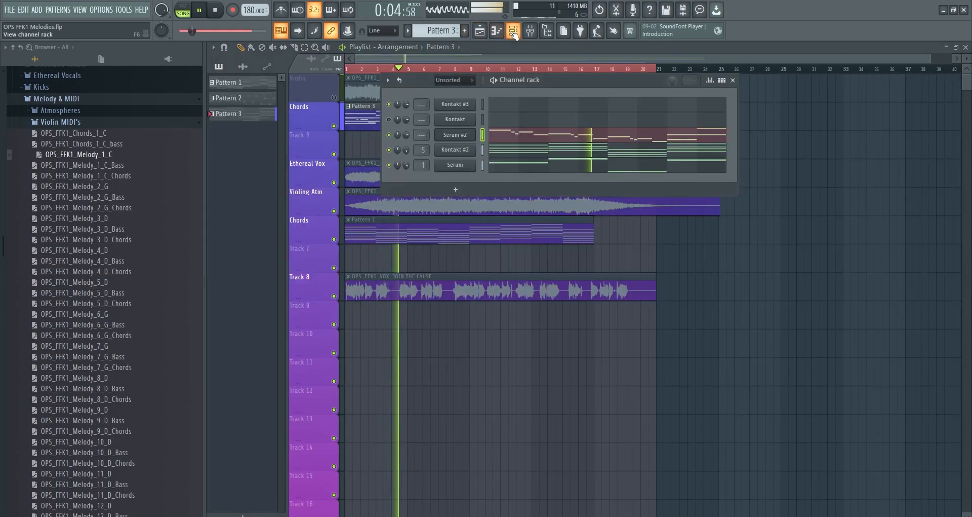
pyautogui.click(389, 164)
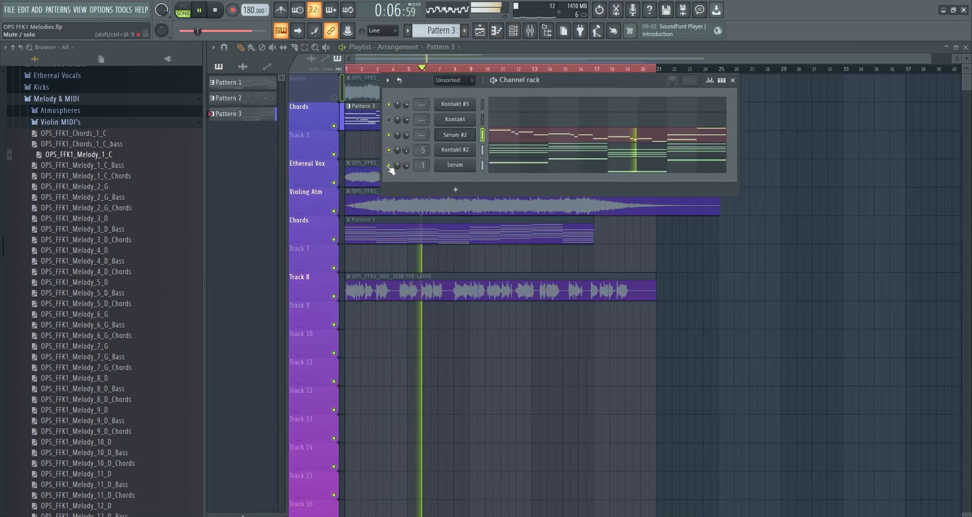
pyautogui.press('space')
# Show the pack's Kicks folder and view the Serum channel's bass notes in the piano roll
pyautogui.click(86, 115)
pyautogui.scroll(7, 60, 228)
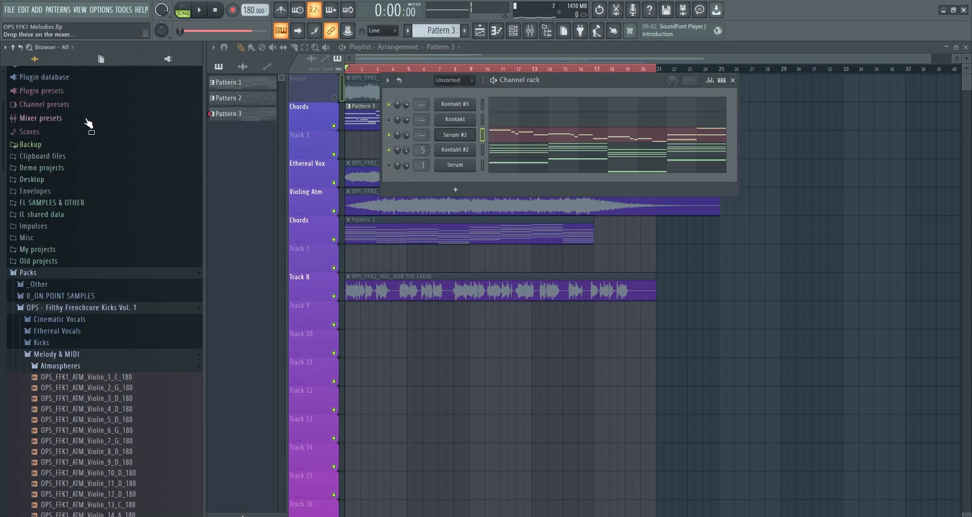
pyautogui.click(45, 354)
pyautogui.click(49, 365)
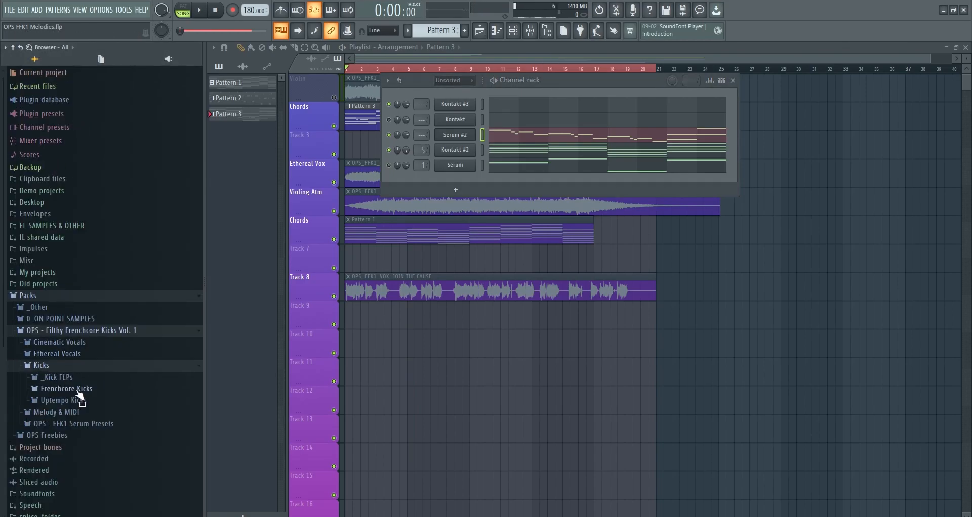
pyautogui.click(535, 147)
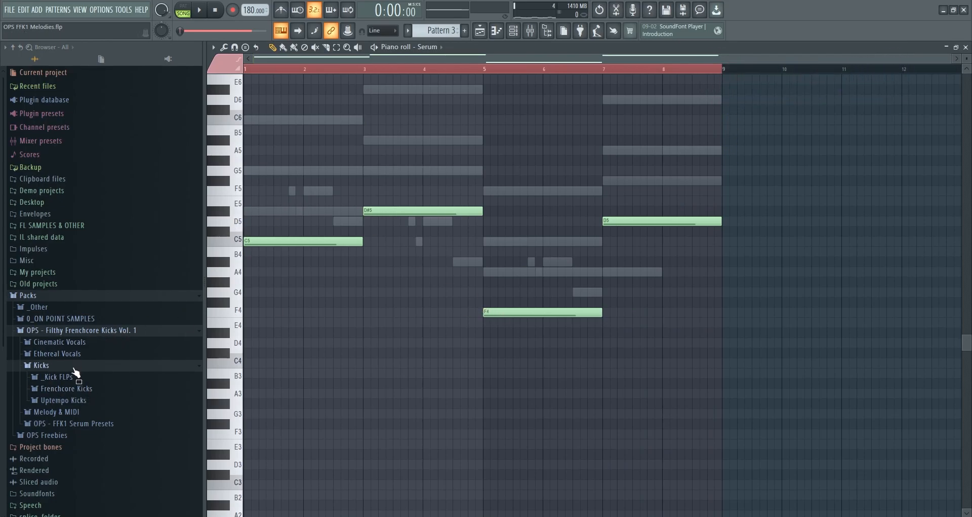
pyautogui.click(479, 31)
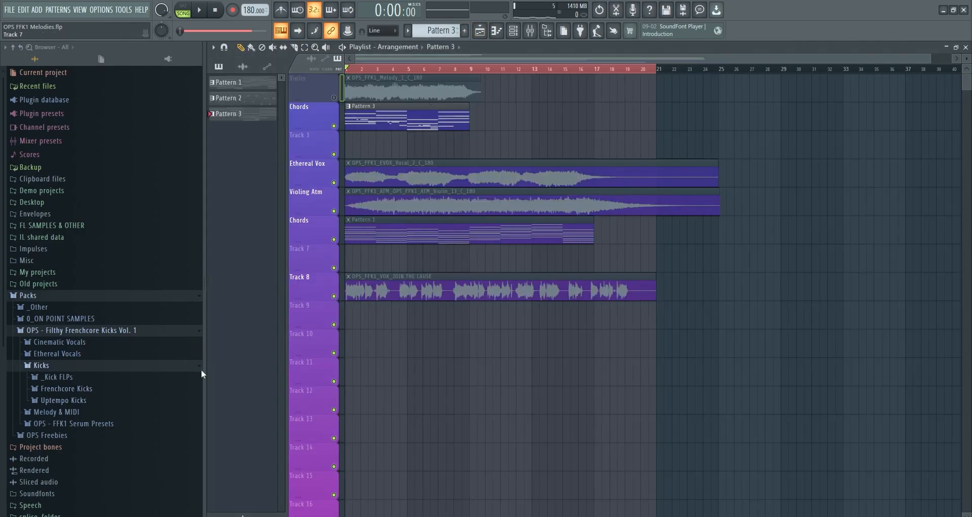
# Open the Melody & MIDI folder and look through its Atmospheres samples
pyautogui.click(76, 411)
pyautogui.scroll(-2, 79, 405)
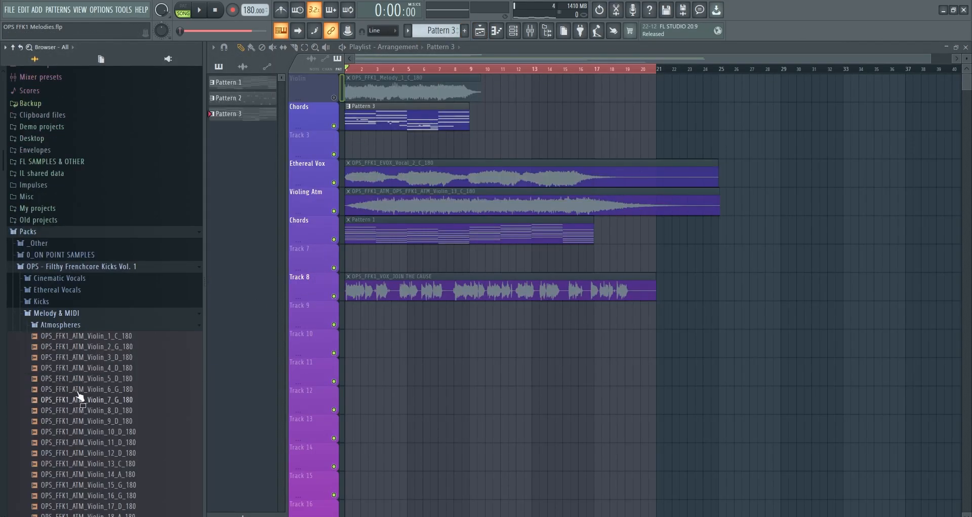
pyautogui.click(83, 328)
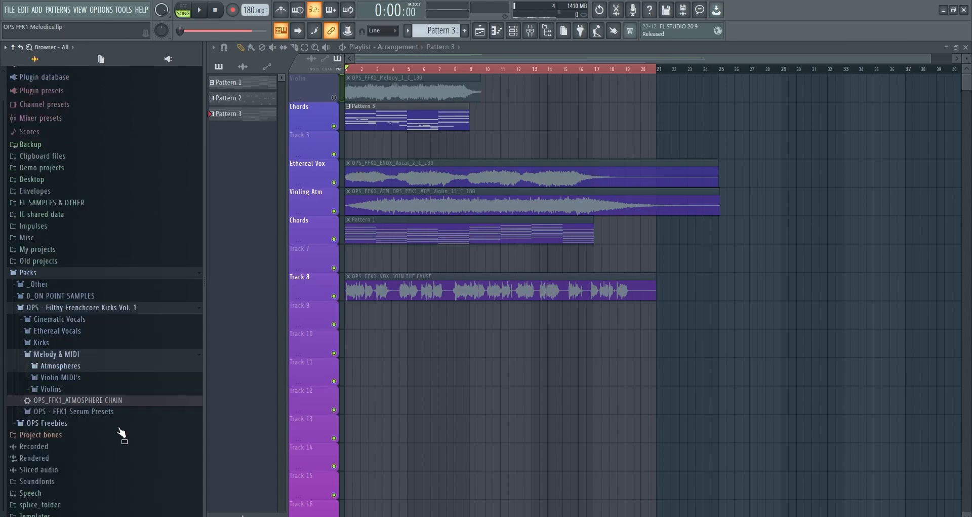
pyautogui.click(78, 366)
pyautogui.scroll(-2, 102, 342)
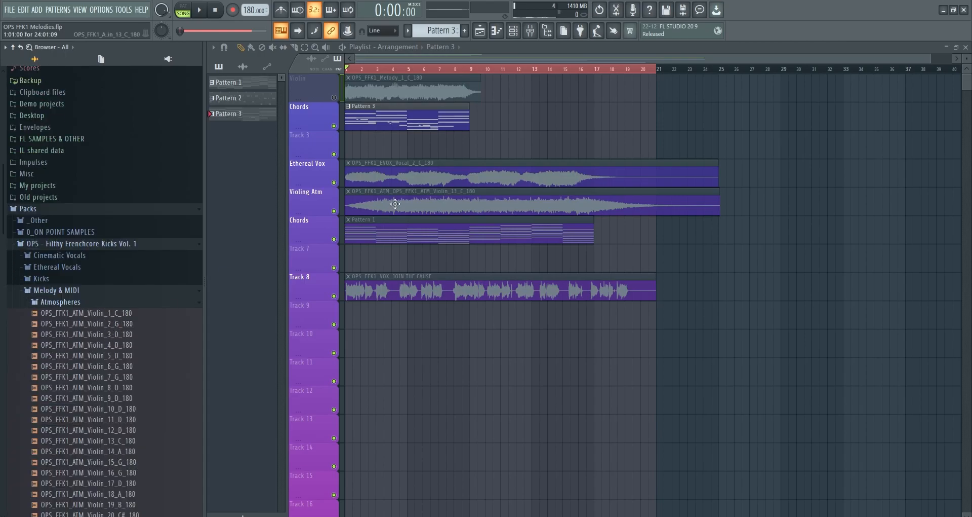
# Mute the upper Chords track and unmute the Ethereal Vox, Violing Atm, lower Chords and Track 8 clips
pyautogui.moveTo(352, 160); pyautogui.dragTo(537, 187)
pyautogui.moveTo(369, 200); pyautogui.dragTo(359, 251)
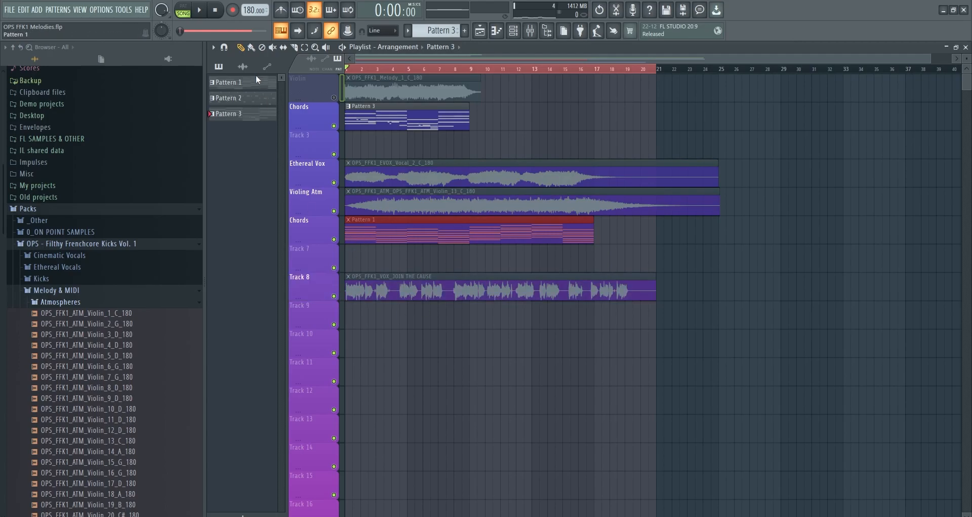
pyautogui.click(334, 126)
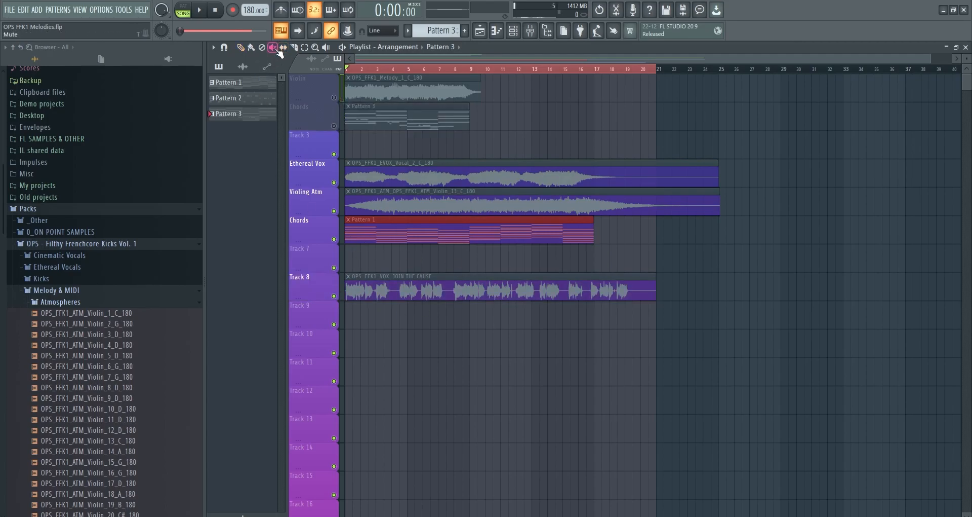
pyautogui.moveTo(409, 172); pyautogui.dragTo(423, 322)
pyautogui.click(109, 302)
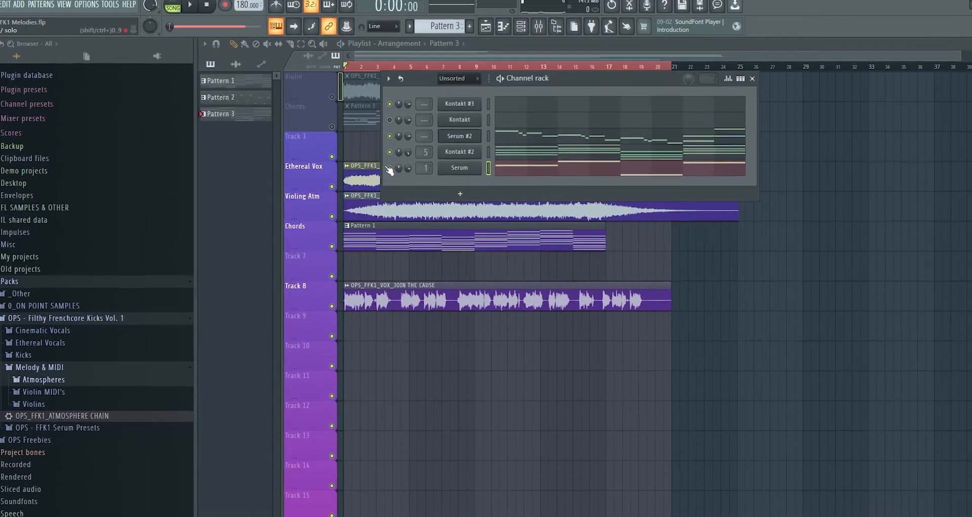
# Play the arrangement while adjusting the mixer levels of the JOIN THE CAUSE vocal and Kontakt #2, and stop playback
pyautogui.press('space')
pyautogui.click(530, 30)
pyautogui.moveTo(307, 397); pyautogui.dragTo(307, 401)
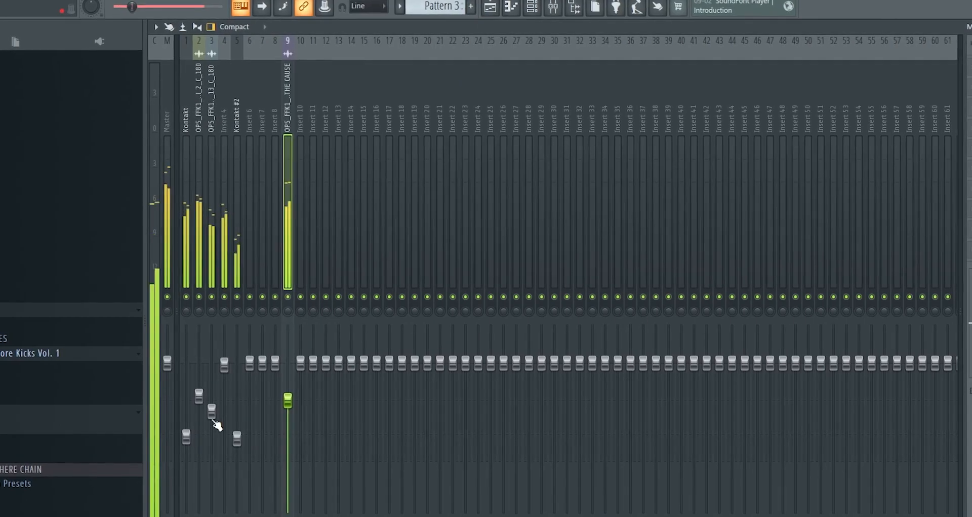
pyautogui.moveTo(241, 439); pyautogui.dragTo(241, 427)
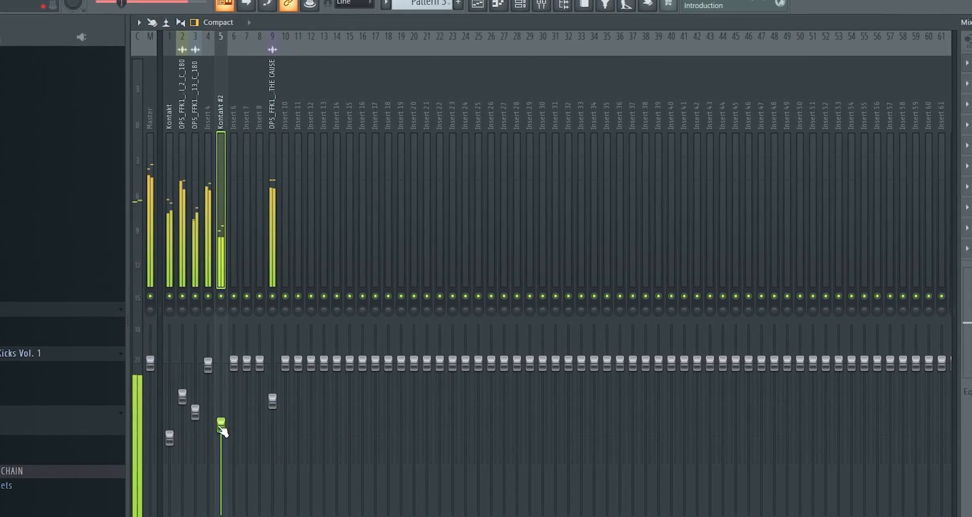
pyautogui.click(482, 6)
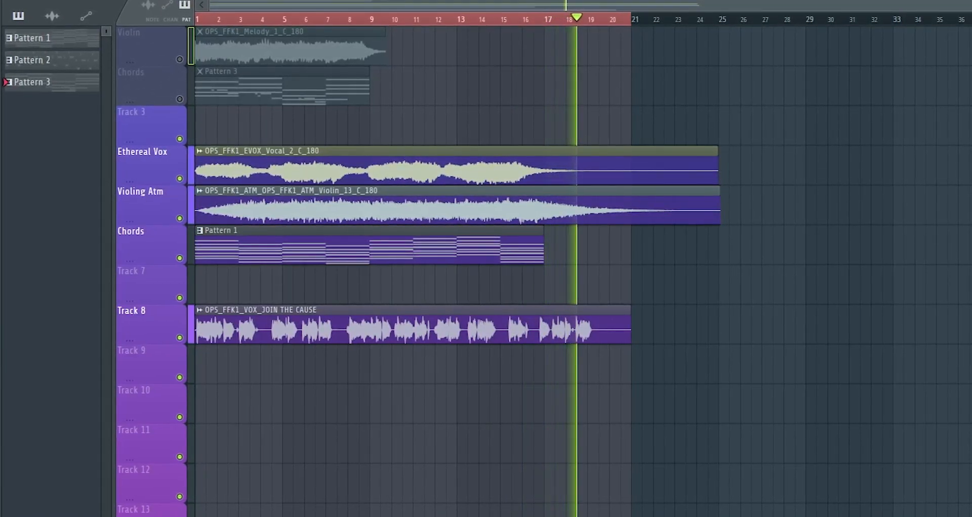
pyautogui.press('space')
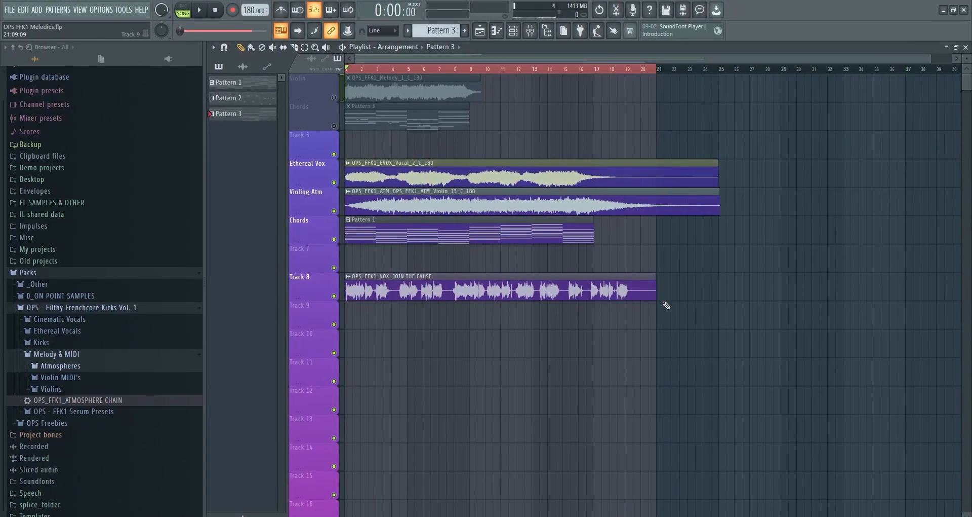
# Examine the Ethereal Vox, Violing Atm, Chords and JOIN THE CAUSE vocal clips in the playlist
pyautogui.click(387, 178)
pyautogui.doubleClick(532, 174)
pyautogui.doubleClick(548, 202)
pyautogui.click(552, 228)
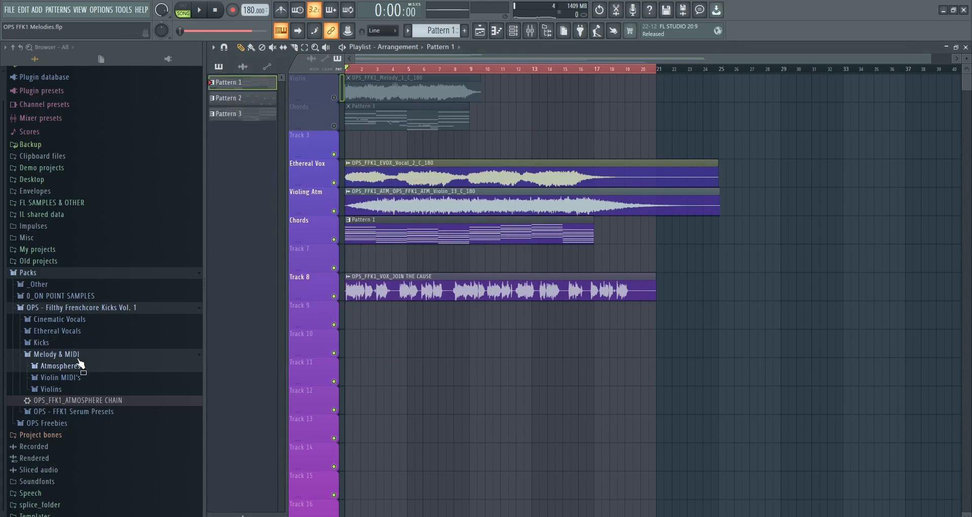
pyautogui.moveTo(357, 273); pyautogui.dragTo(684, 304)
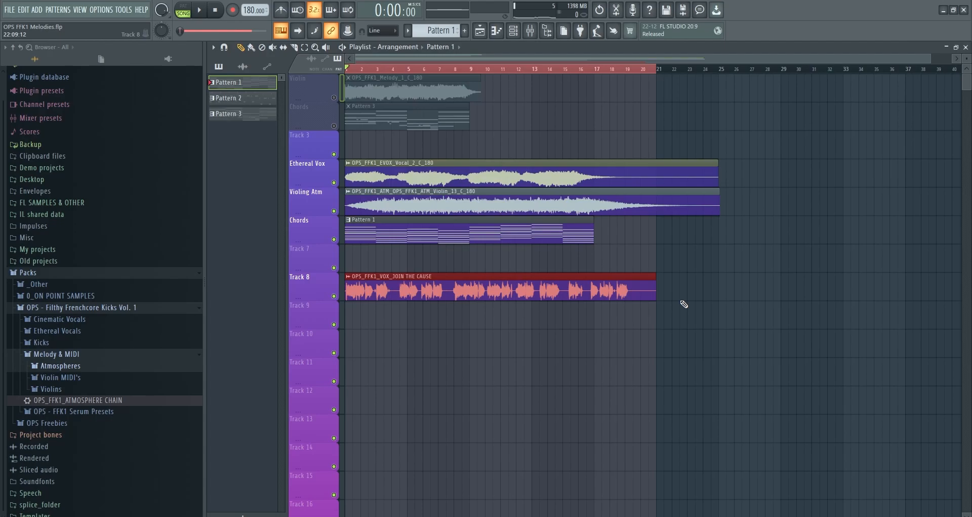
pyautogui.moveTo(551, 118); pyautogui.dragTo(741, 372)
pyautogui.keyDown('ctrl'); pyautogui.click(711, 281); pyautogui.keyUp('ctrl')
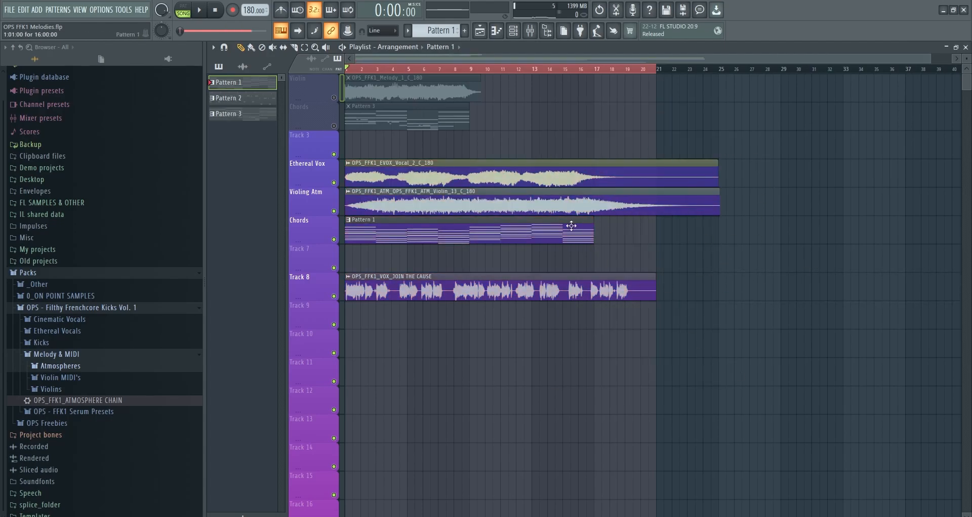
pyautogui.scroll(-2, 580, 225)
pyautogui.scroll(2, 618, 230)
# Look into the Kicks folder and open the OPS - FFK1 Serum Presets folder
pyautogui.click(68, 354)
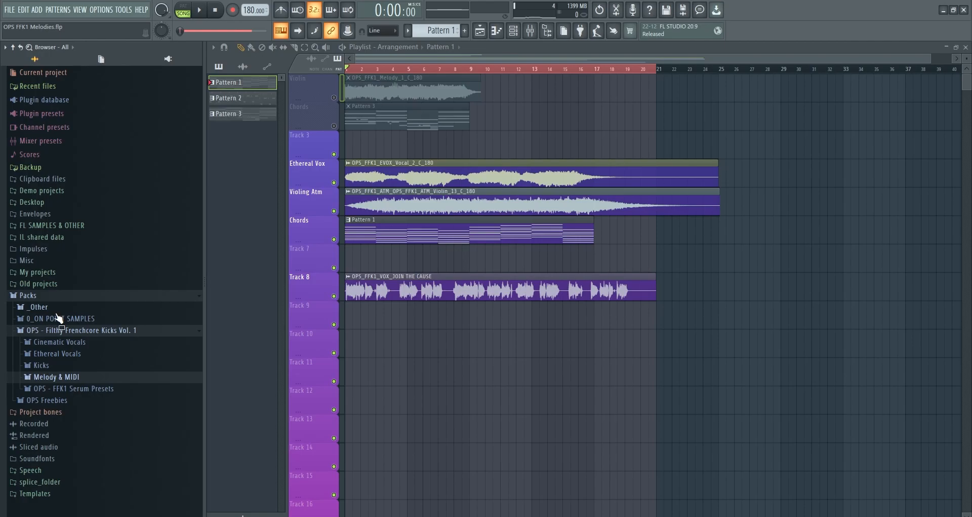
pyautogui.click(57, 369)
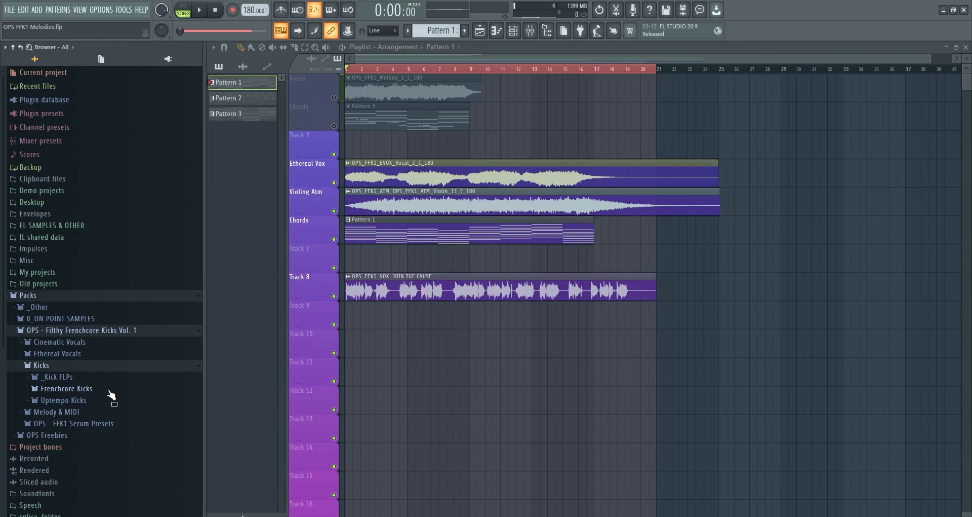
pyautogui.click(66, 366)
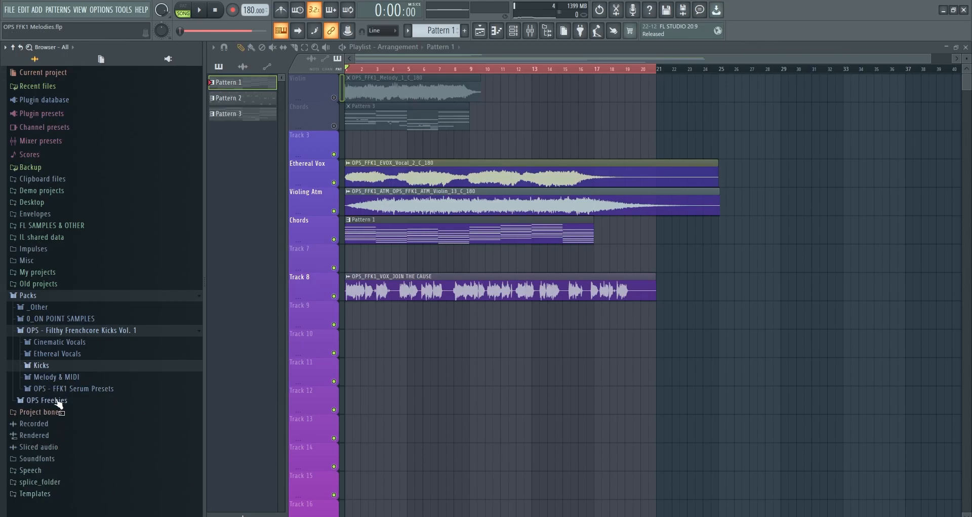
pyautogui.click(71, 377)
pyautogui.click(71, 431)
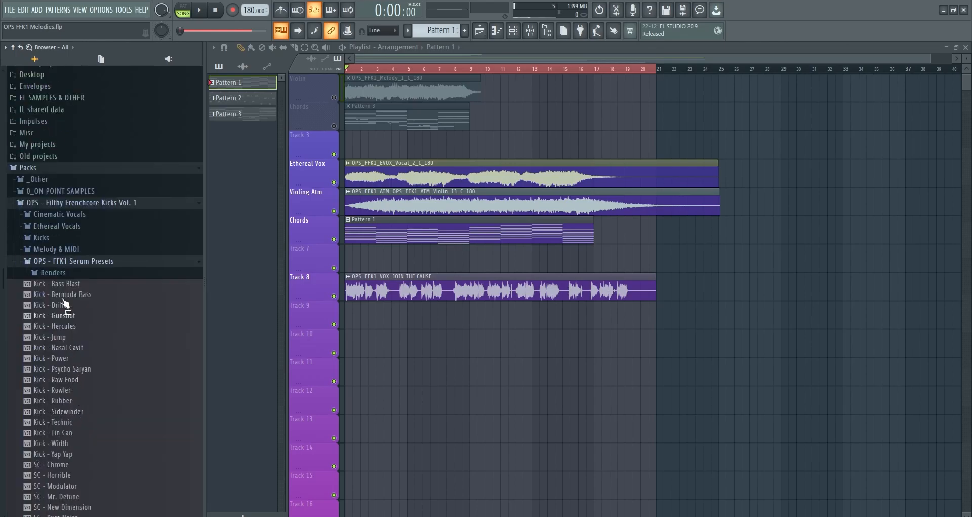
# Show the channel rack and view the preset renders in the Renders folder, leaving the folder collapsed
pyautogui.click(513, 30)
pyautogui.click(126, 272)
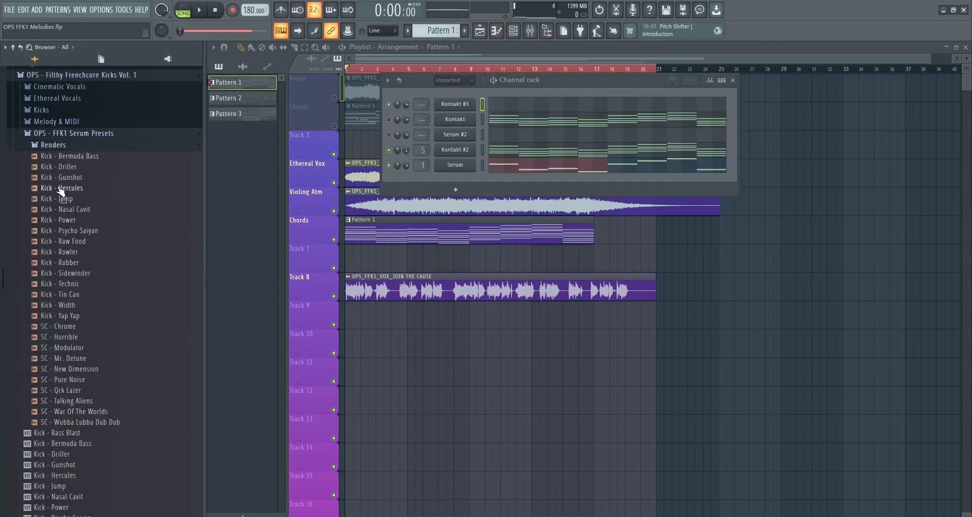
pyautogui.click(57, 145)
pyautogui.click(61, 145)
pyautogui.click(45, 145)
# Create Pattern 4 and make it the active pattern
pyautogui.click(520, 76)
pyautogui.press('KP_Add')
pyautogui.press('KP_Add')
pyautogui.press('KP_Add')
# Add a new Serum channel and load the Kick - Bass Blast preset from the OPS - FFK1 Serum Presets
pyautogui.rightClick(471, 104)
pyautogui.moveTo(522, 172)
pyautogui.click(608, 144)
pyautogui.click(528, 123)
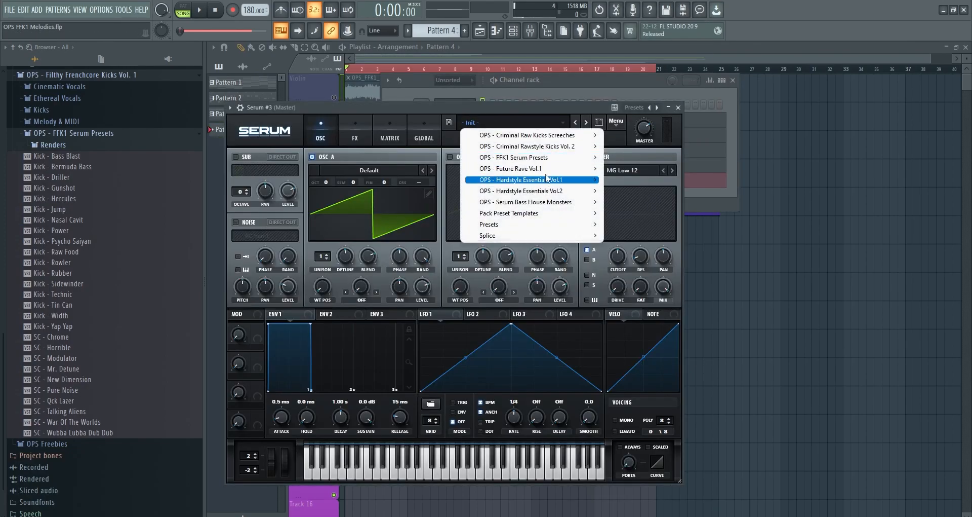
pyautogui.moveTo(553, 157)
pyautogui.click(643, 157)
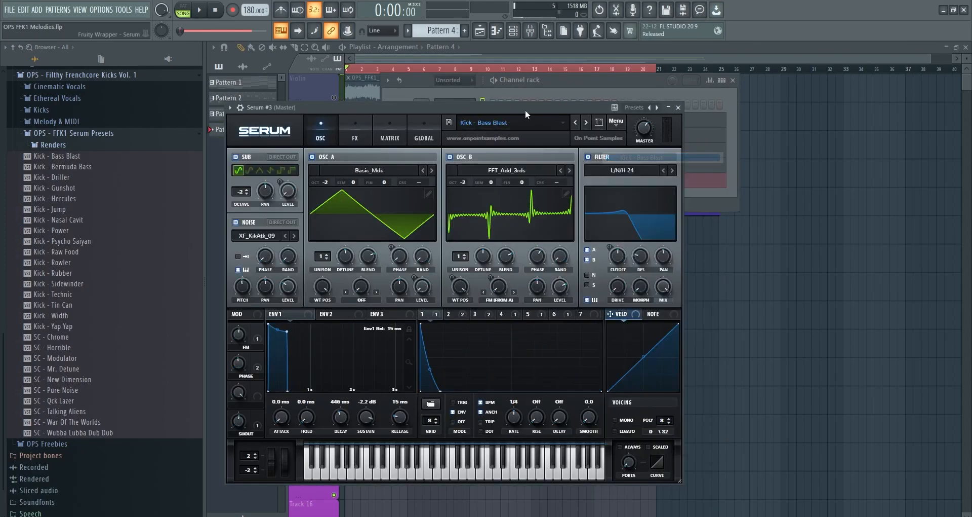
pyautogui.moveTo(469, 107); pyautogui.dragTo(596, 98)
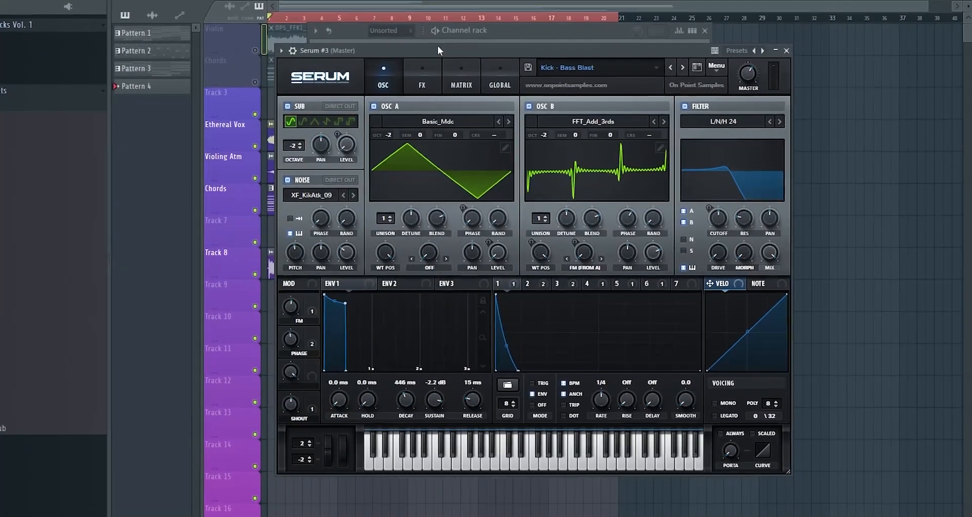
# Audition the Serum kick presets one by one from Kick - Bermuda Bass through Kick - Psycho Saiyan
pyautogui.click(681, 64)
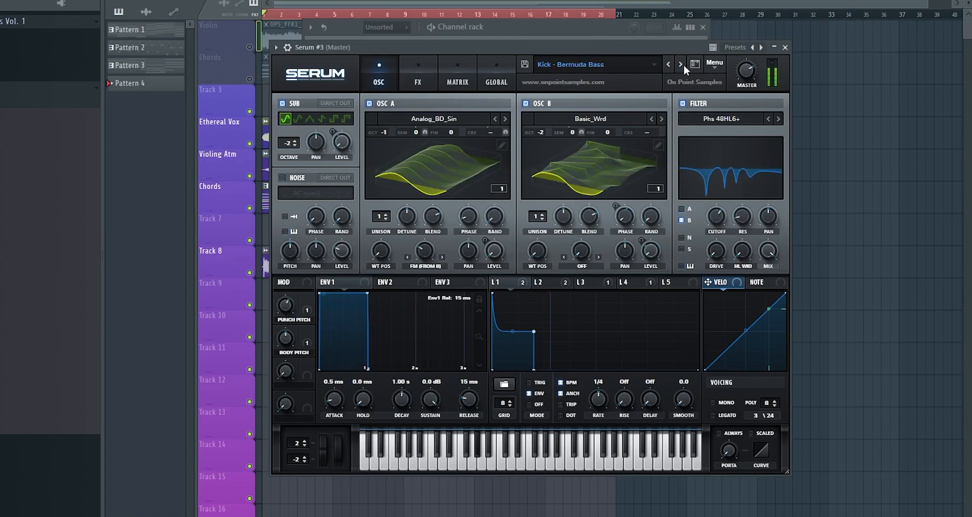
pyautogui.click(680, 64)
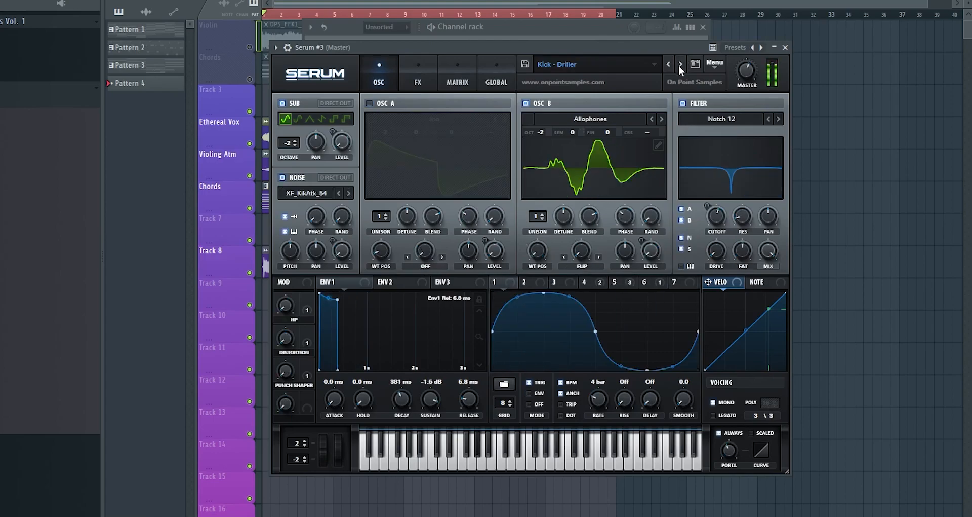
pyautogui.click(679, 64)
pyautogui.click(680, 64)
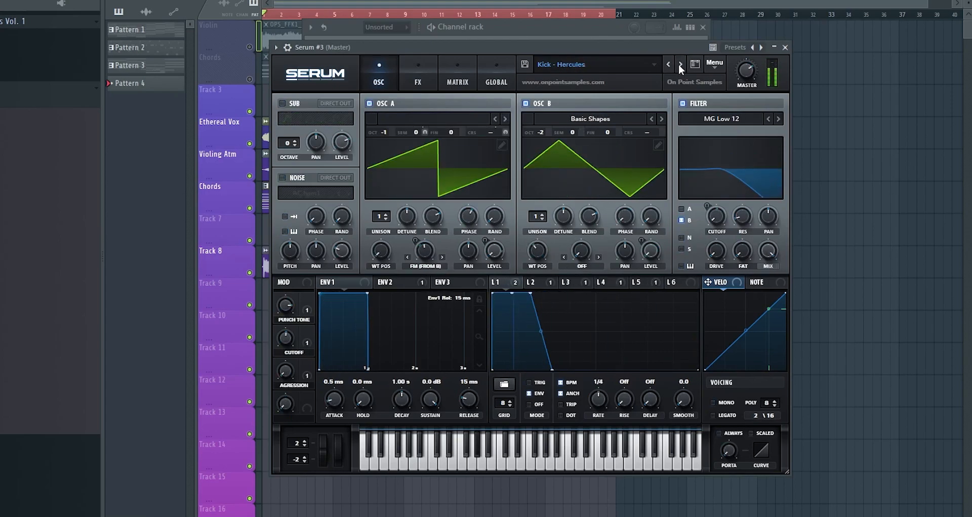
pyautogui.click(679, 64)
pyautogui.click(681, 62)
pyautogui.click(681, 62)
pyautogui.click(680, 62)
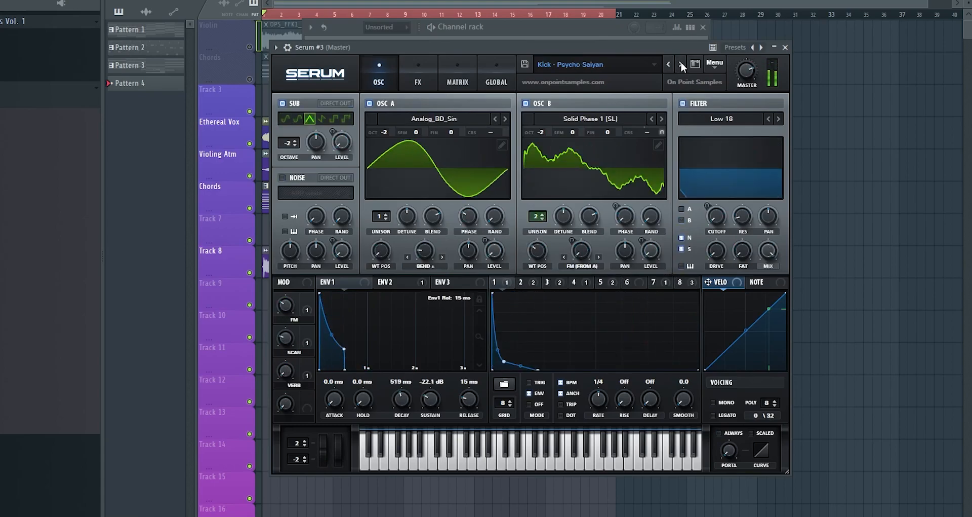
# Audition the remaining Serum kick presets from Kick - Raw Food through Kick - Yap Yap, ending on SC - Chrome
pyautogui.click(681, 62)
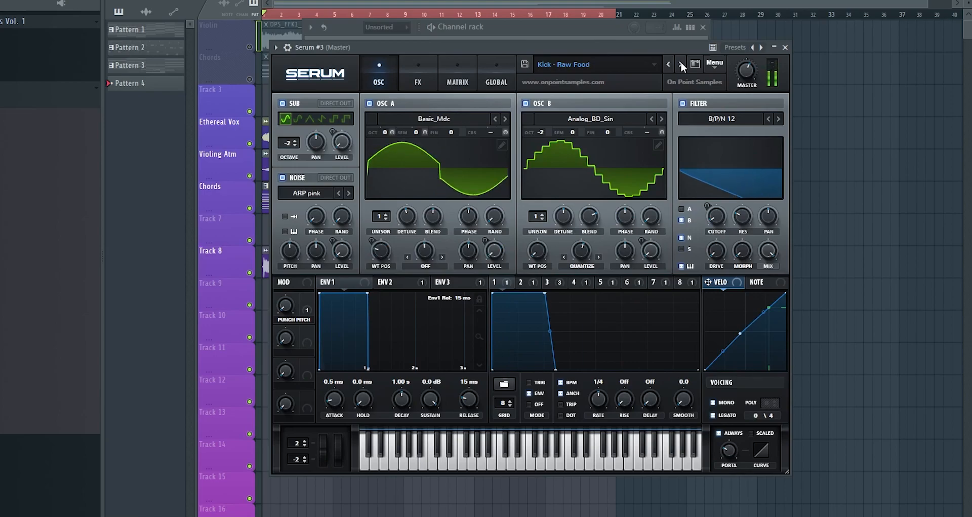
pyautogui.click(680, 63)
pyautogui.click(681, 63)
pyautogui.click(681, 63)
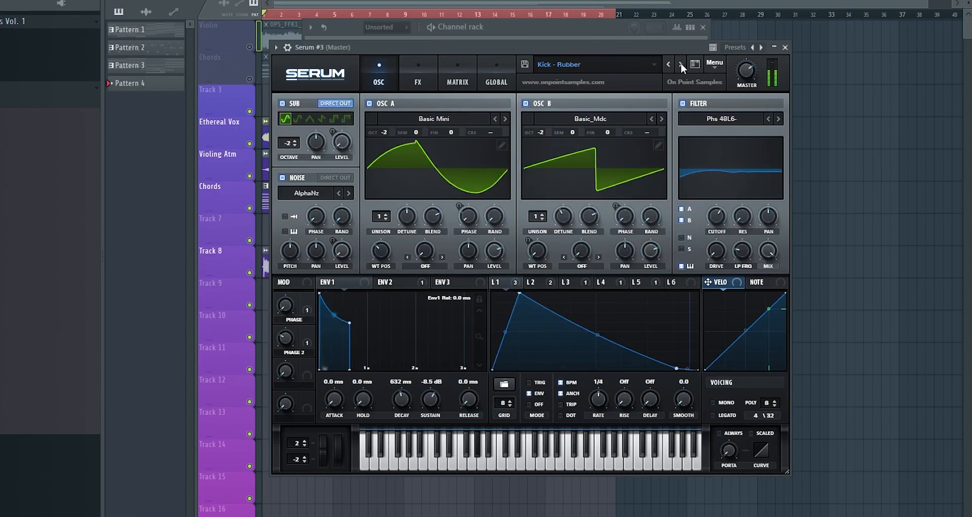
pyautogui.click(680, 63)
pyautogui.click(680, 64)
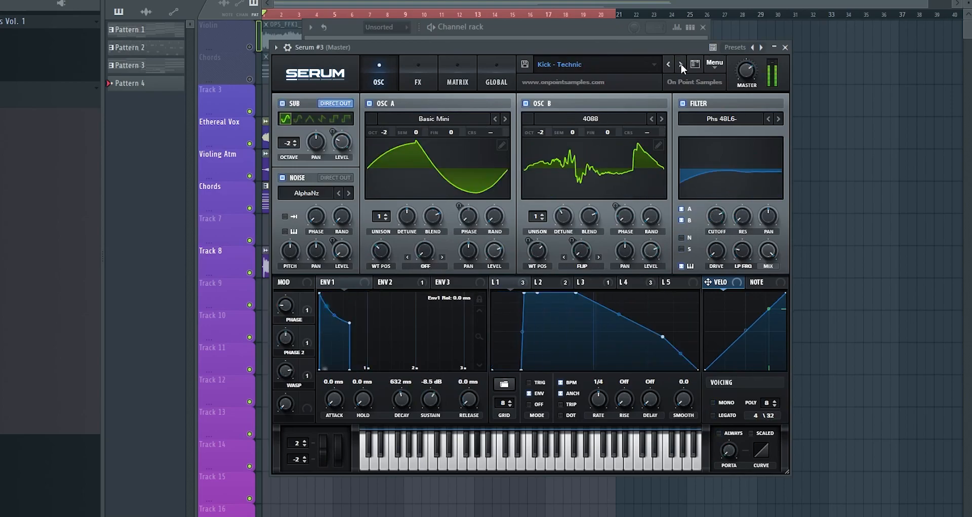
pyautogui.click(681, 63)
pyautogui.click(681, 64)
pyautogui.click(680, 63)
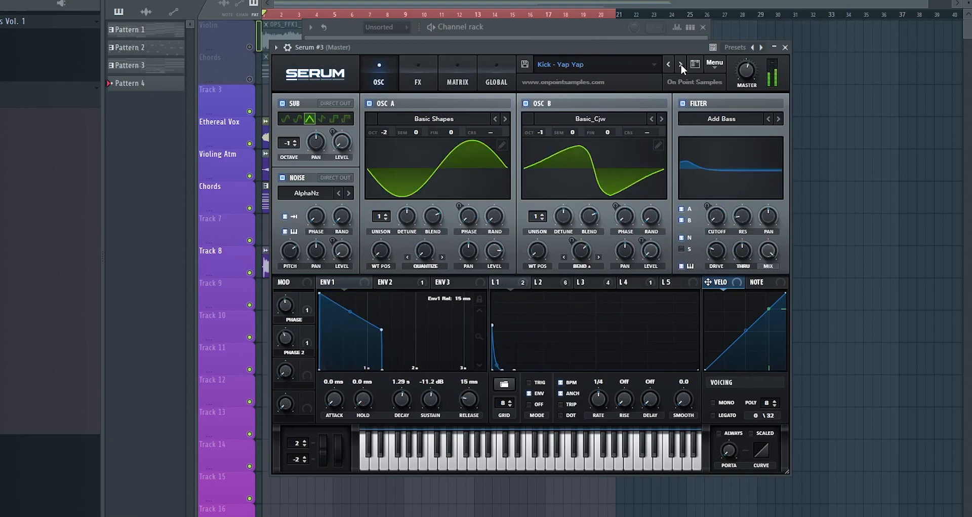
pyautogui.click(681, 64)
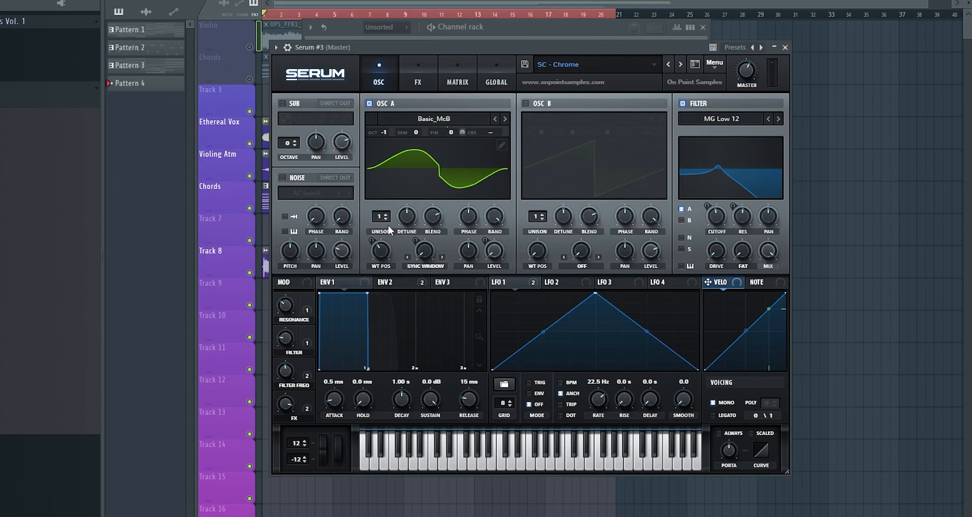
# Return to the Kick - Yap Yap preset and view Serum's FX page
pyautogui.moveTo(543, 46); pyautogui.dragTo(563, 41)
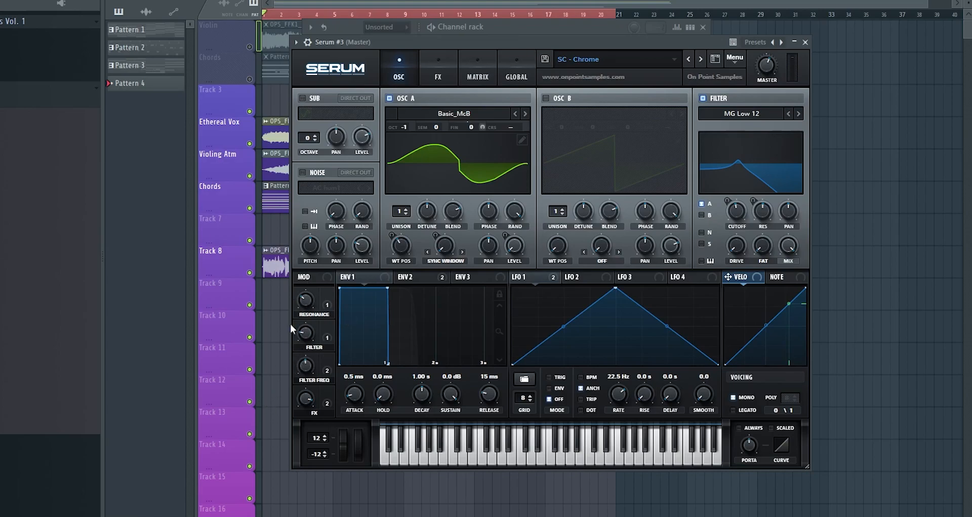
pyautogui.click(690, 59)
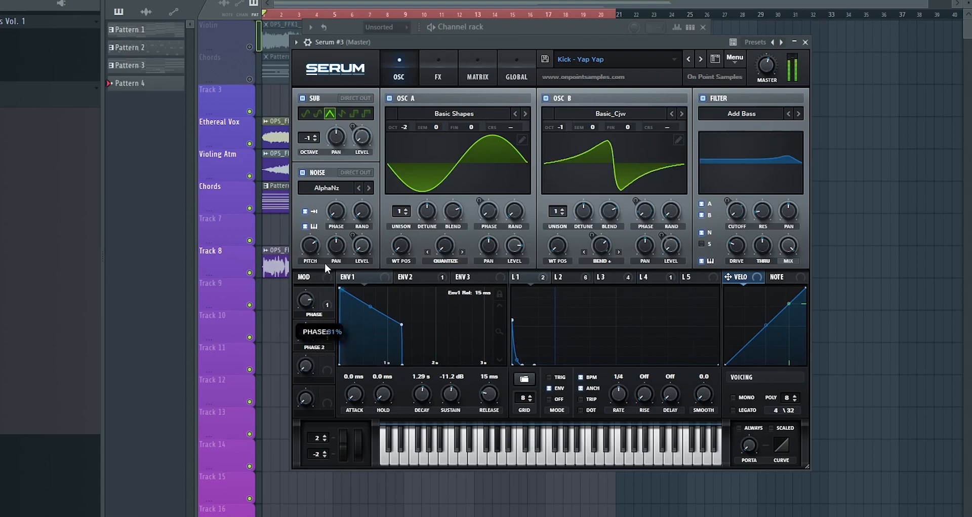
pyautogui.click(442, 77)
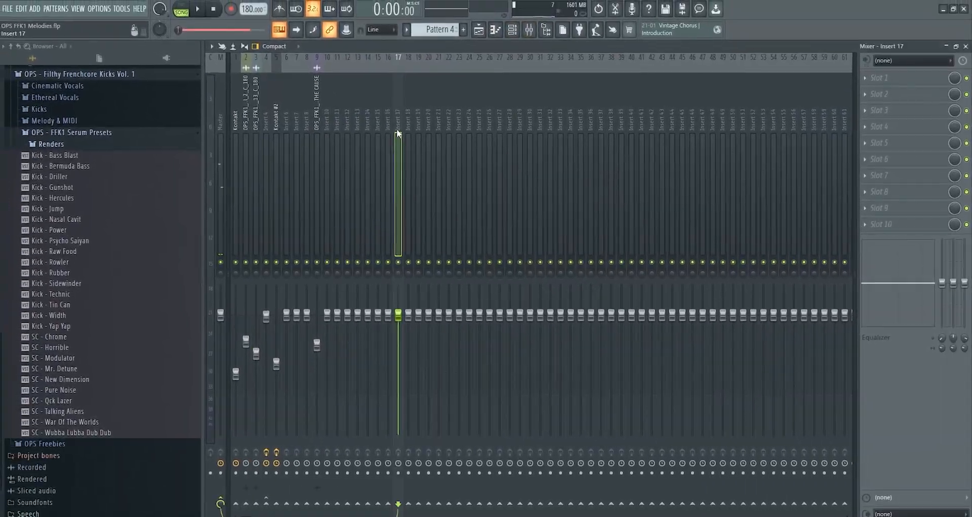
# Route the Serum #3 channel to mixer insert 17 and load Fruity parametric EQ 2 in its first effect slot
pyautogui.rightClick(398, 133)
pyautogui.moveTo(458, 170)
pyautogui.click(531, 169)
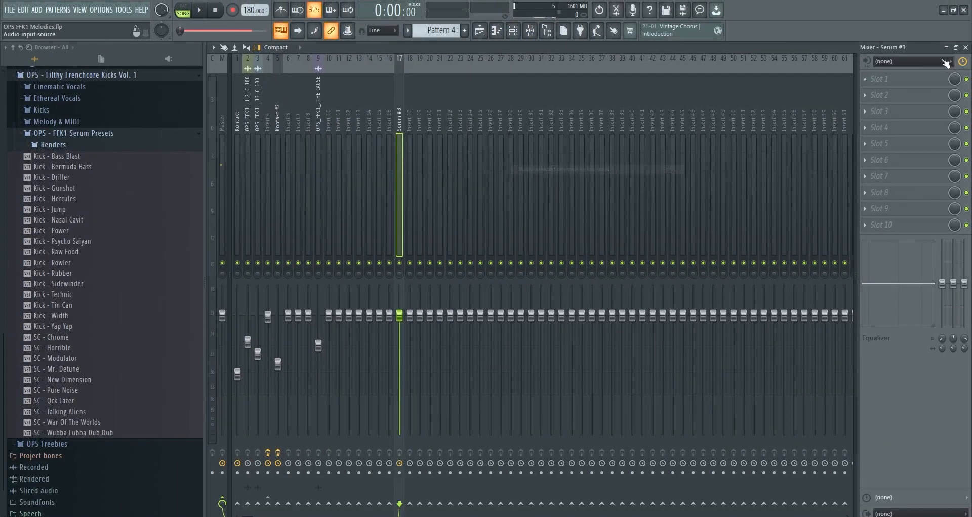
pyautogui.click(866, 78)
pyautogui.click(635, 321)
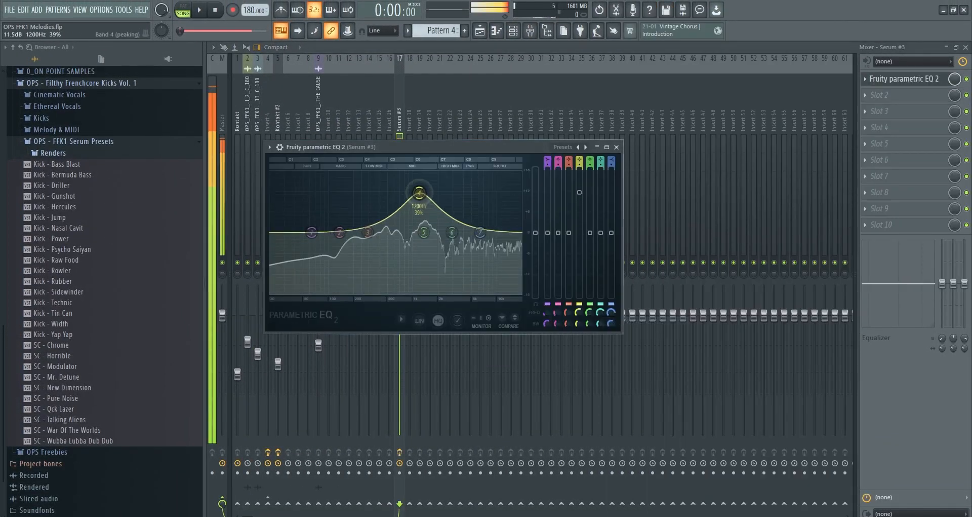
# Load Ohmicide_vstwin_x64 in the second effect slot of the Serum #3 mixer track
pyautogui.click(887, 95)
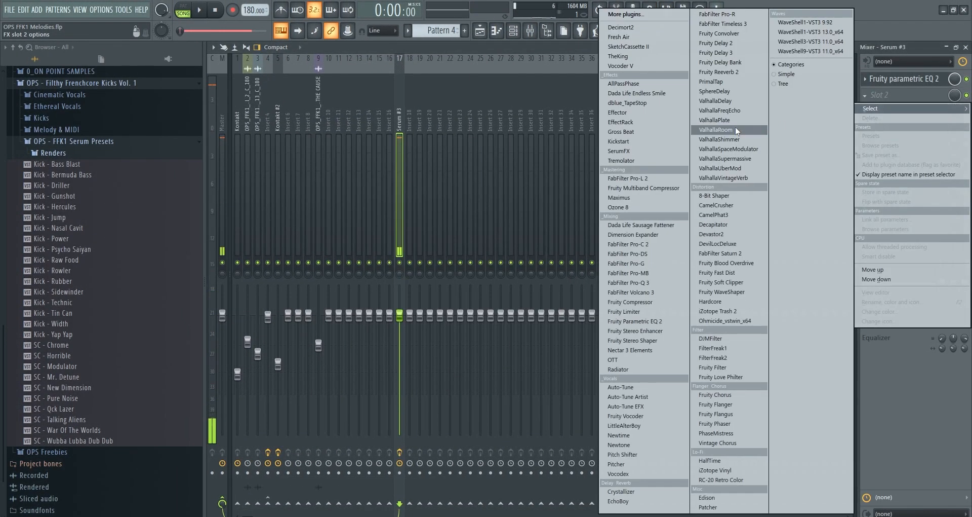
pyautogui.click(720, 321)
pyautogui.click(886, 127)
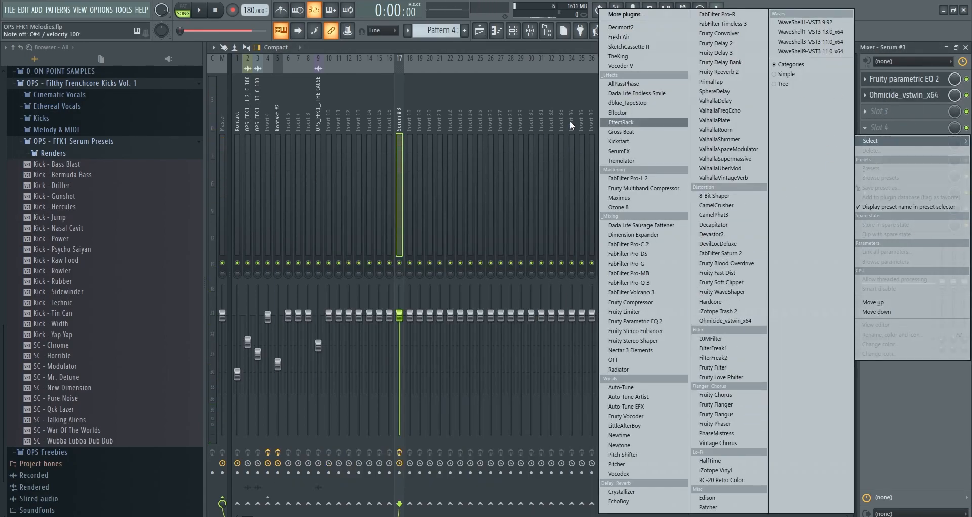
# Route the Serum #3 channel to the empty mixer insert 19
pyautogui.click(507, 60)
pyautogui.click(514, 31)
pyautogui.click(458, 104)
pyautogui.click(424, 75)
pyautogui.rightClick(423, 67)
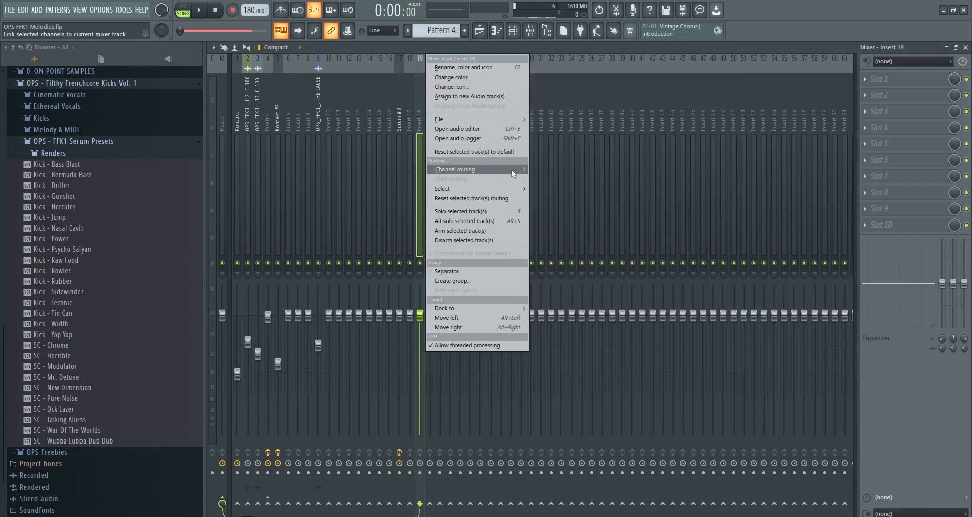
pyautogui.moveTo(512, 173)
pyautogui.click(542, 170)
# Reopen the Serum #3 instrument and load the SC - Chrome preset from the OPS - FFK1 Serum Presets
pyautogui.click(500, 32)
pyautogui.click(511, 32)
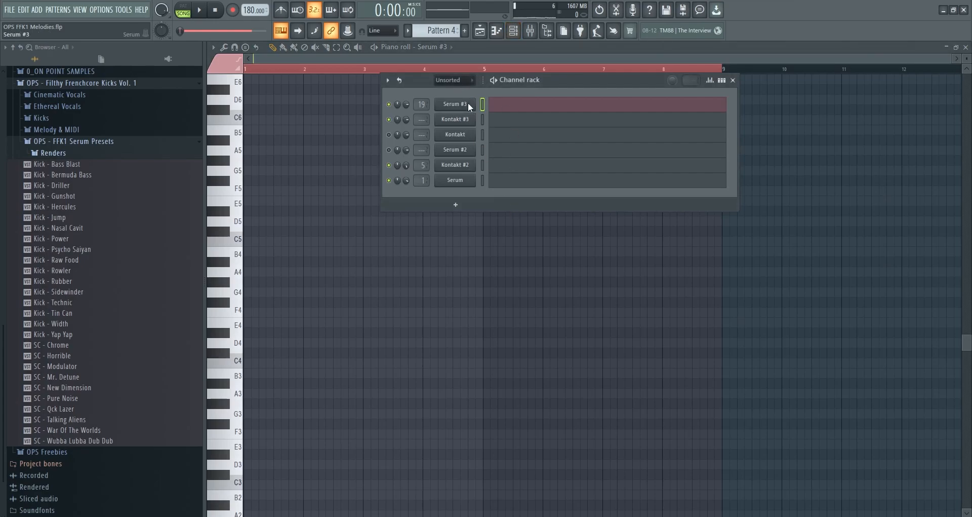
pyautogui.click(468, 104)
pyautogui.click(686, 106)
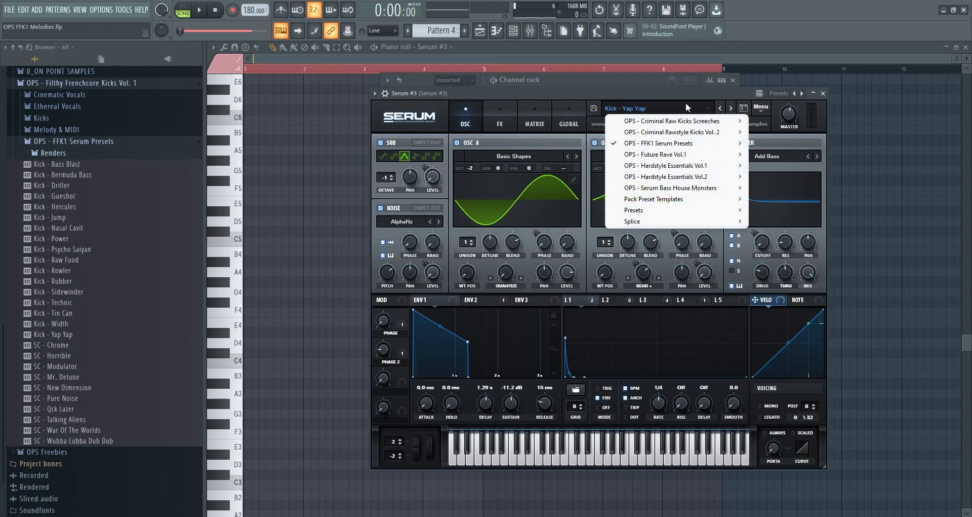
pyautogui.moveTo(719, 143)
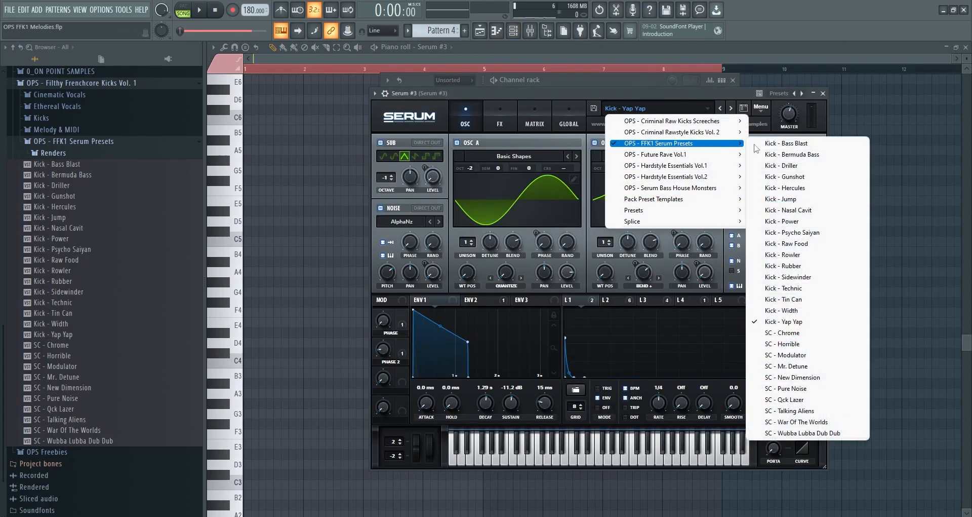
pyautogui.click(783, 335)
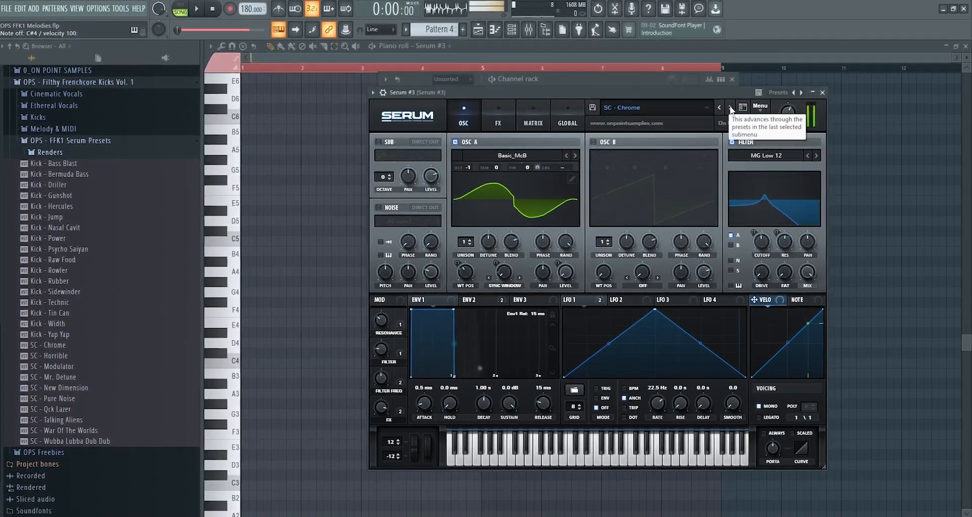
# Audition the Serum screech presets SC - Horrible, SC - Modulator and SC - Mr. Detune
pyautogui.click(647, 106)
pyautogui.click(643, 91)
pyautogui.click(618, 99)
pyautogui.moveTo(653, 141)
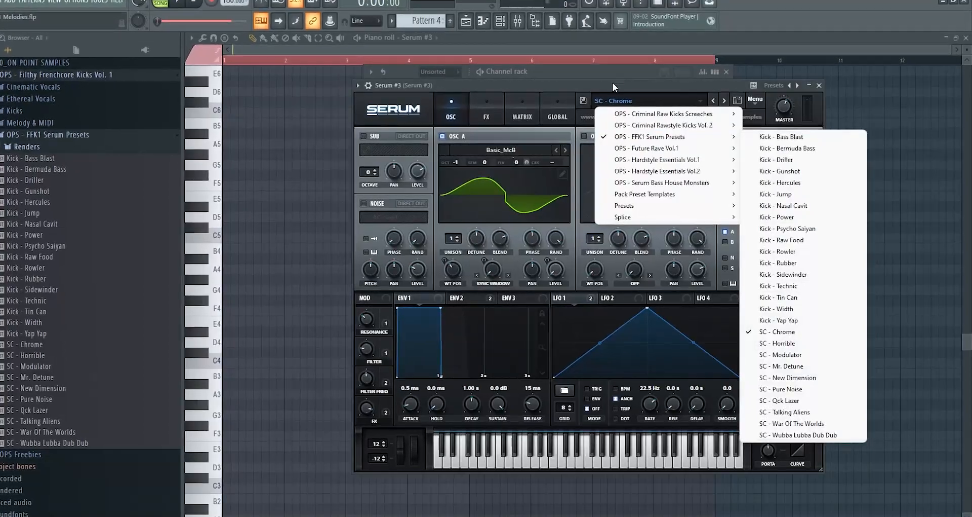
pyautogui.click(724, 101)
pyautogui.click(725, 101)
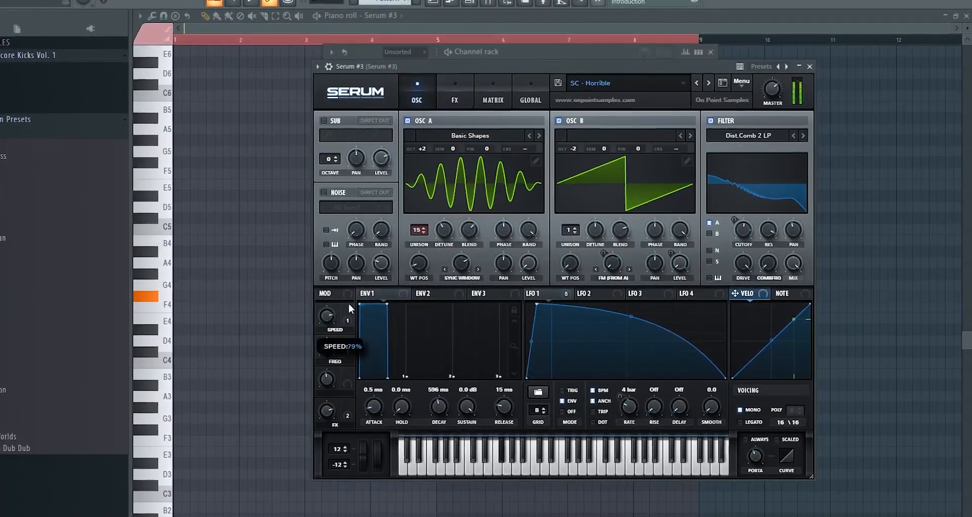
pyautogui.click(710, 83)
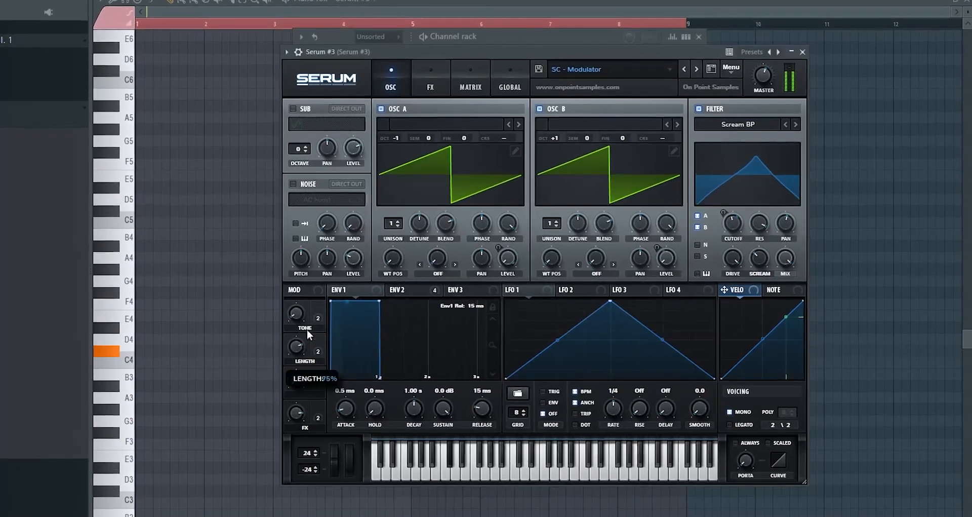
pyautogui.click(695, 70)
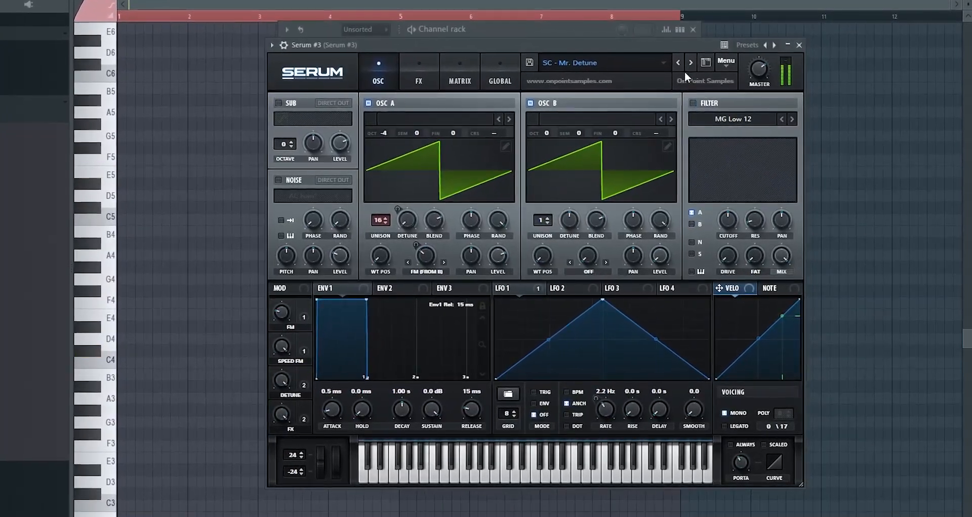
# Audition the remaining screech presets from SC - New Dimension through SC - Wubba Lubba Dub Dub
pyautogui.click(690, 62)
pyautogui.click(691, 63)
pyautogui.click(684, 57)
pyautogui.click(684, 58)
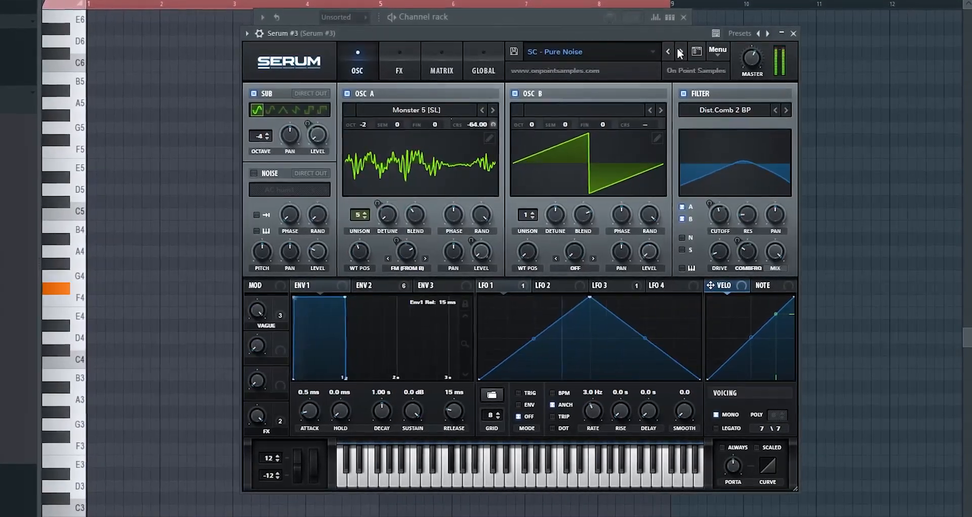
pyautogui.click(681, 51)
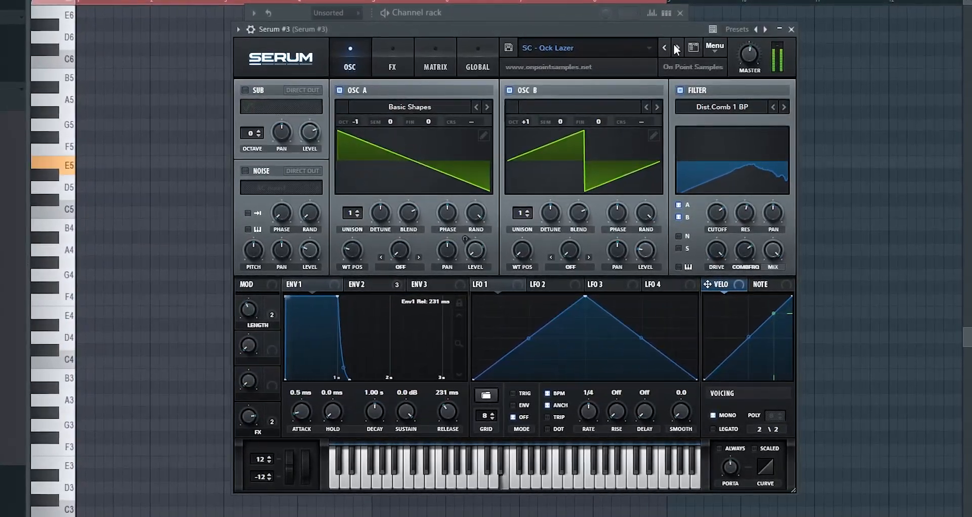
pyautogui.click(675, 47)
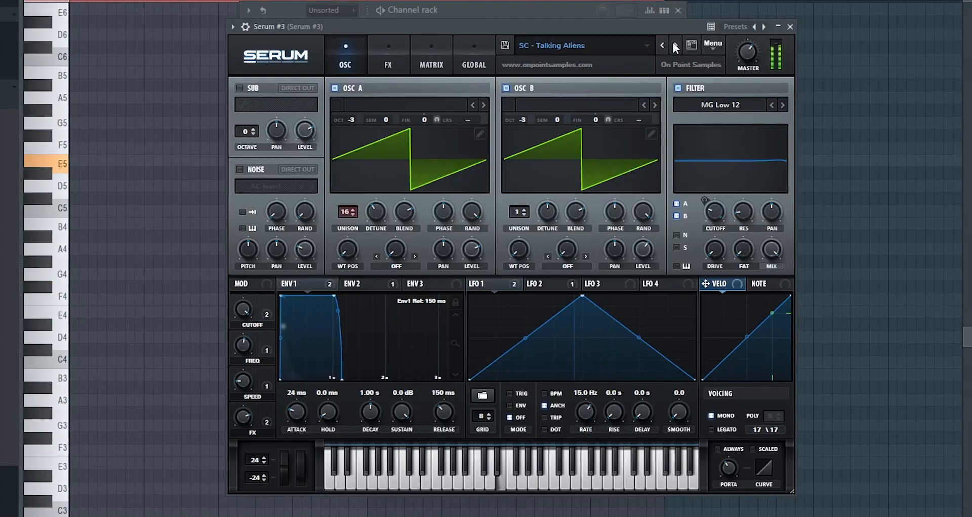
pyautogui.click(674, 46)
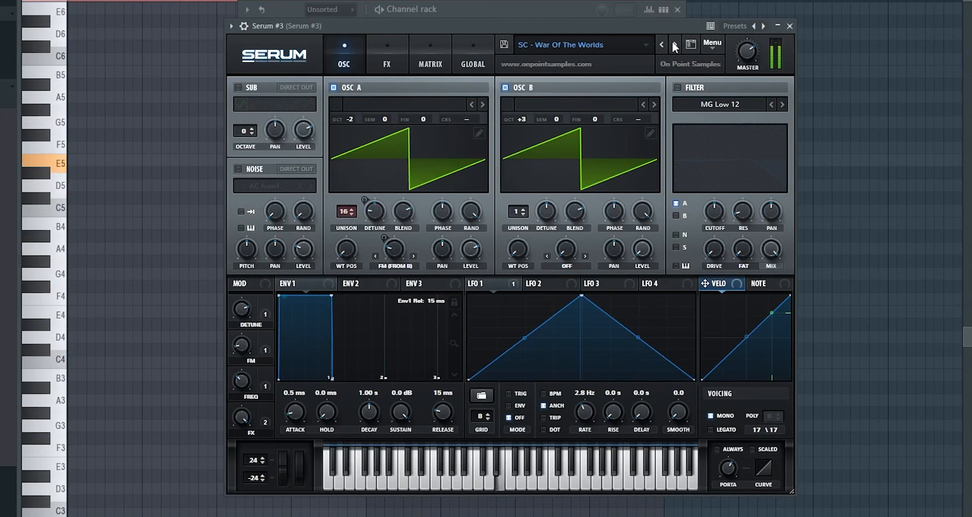
pyautogui.click(673, 44)
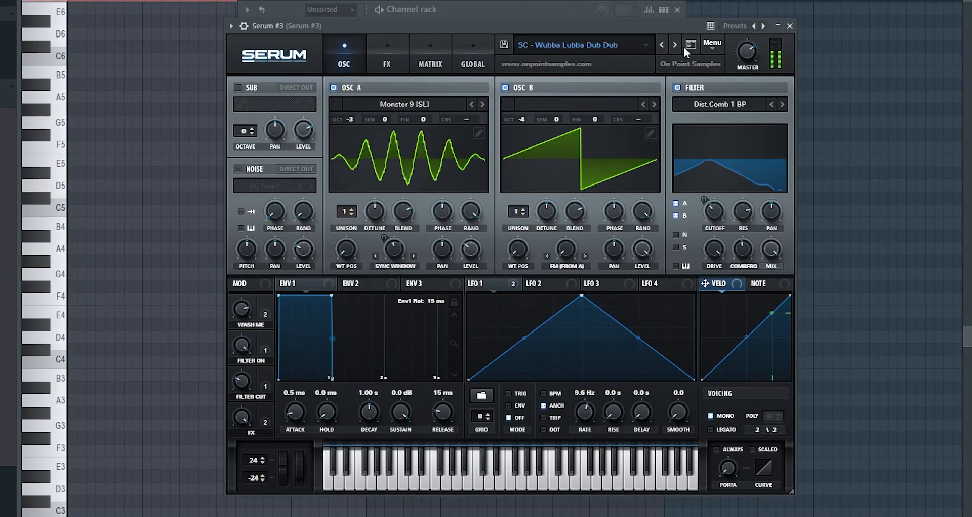
pyautogui.click(675, 44)
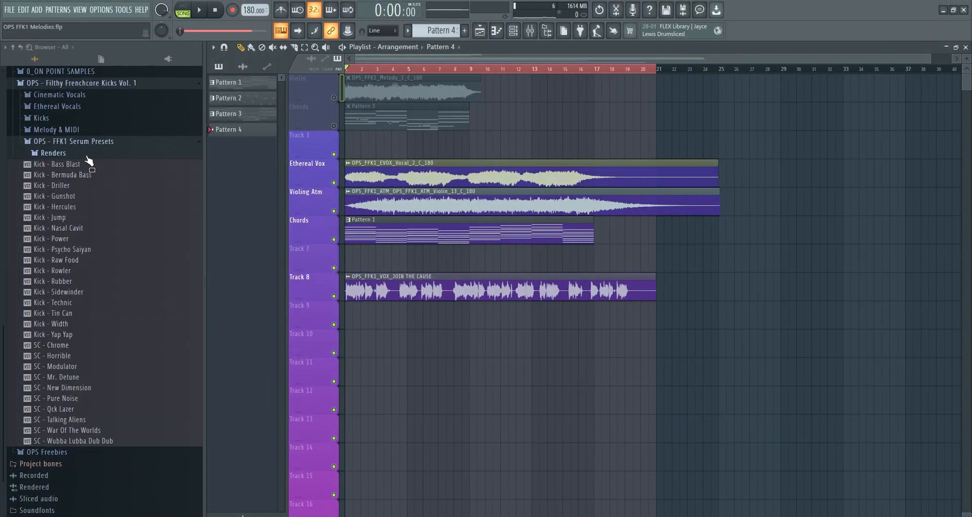
# Expand the Renders folder of the OPS - FFK1 Serum Presets to show the rendered samples
pyautogui.click(86, 155)
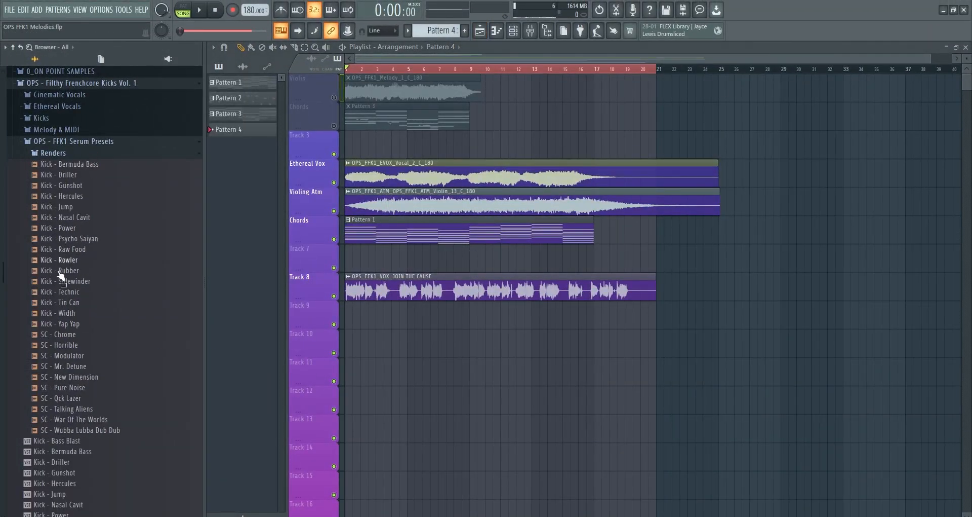
# Collapse the OPS - FFK1 Serum Presets folder and expand Kicks, _Kick FLPs and FLP Samples in the browser
pyautogui.click(88, 153)
pyautogui.click(639, 316)
pyautogui.rightClick(639, 316)
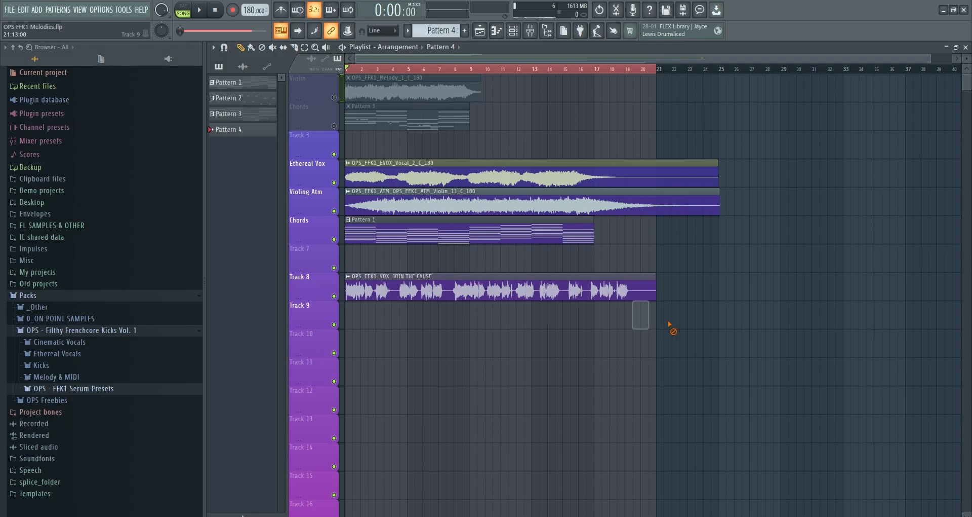
pyautogui.click(51, 365)
pyautogui.click(59, 378)
pyautogui.scroll(-1, 84, 377)
pyautogui.click(76, 341)
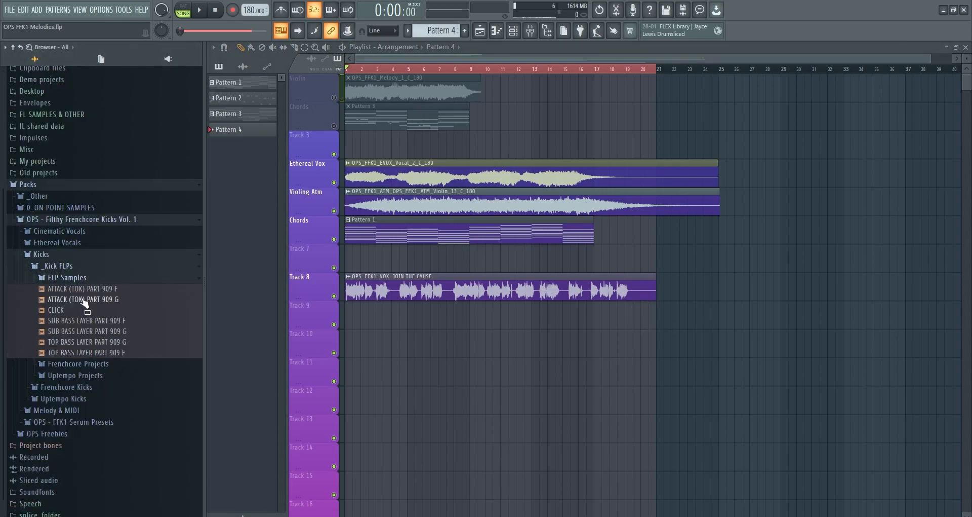
# Expand the Uptempo Projects folder and open the Extraction F 200 bpm kick project
pyautogui.click(79, 340)
pyautogui.click(89, 364)
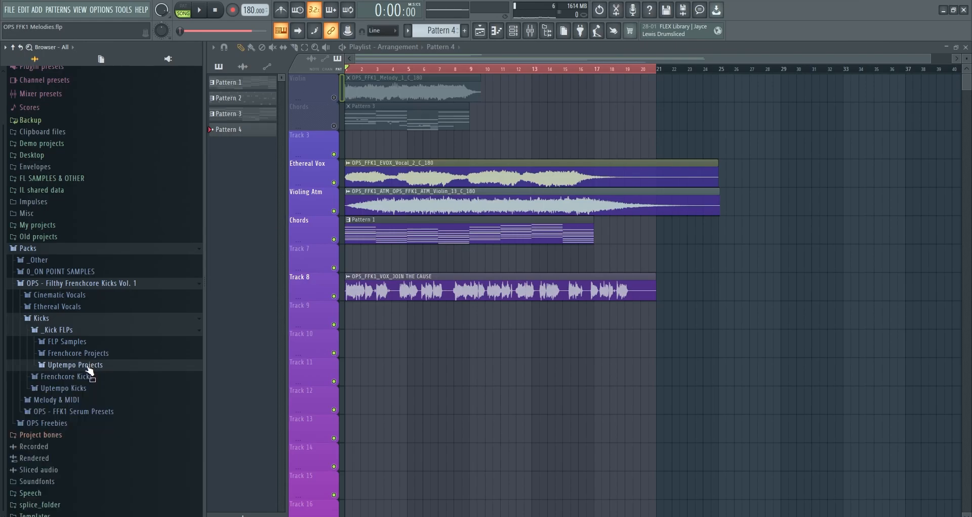
pyautogui.scroll(-5, 91, 367)
pyautogui.click(125, 323)
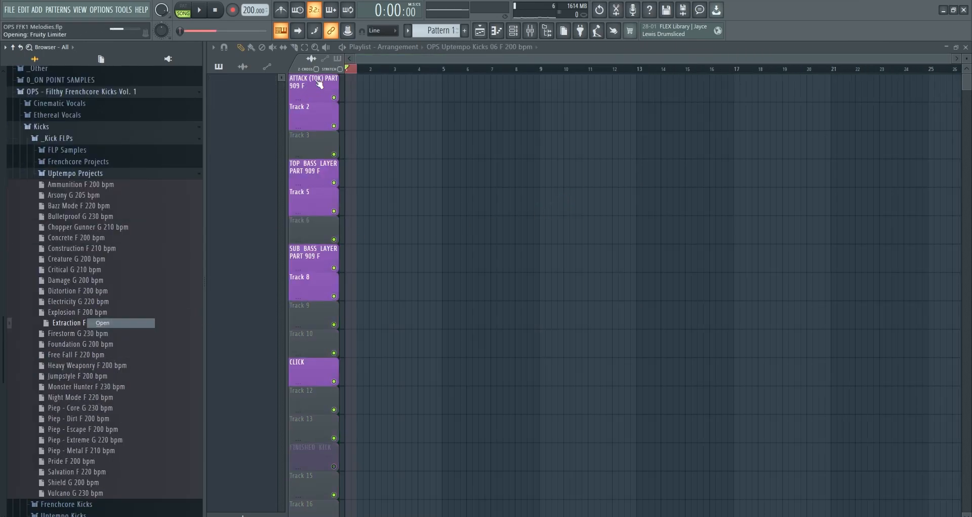
pyautogui.click(520, 320)
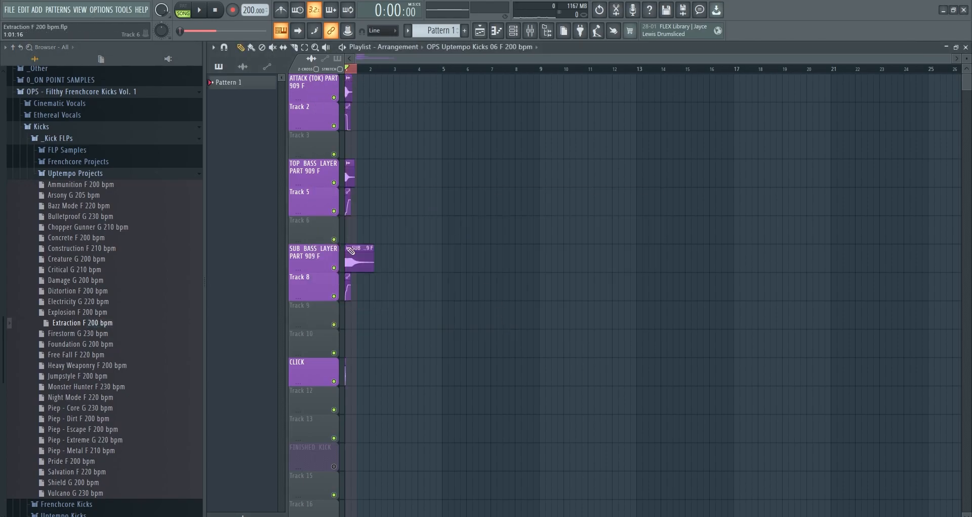
# Play the layered Extraction F 200 bpm kick in the playlist
pyautogui.scroll(7, 320, 375)
pyautogui.press('space')
pyautogui.press('space')
# Show the mixer and examine the effect chains of the sub bass, click and KICK MASTER tracks
pyautogui.click(532, 32)
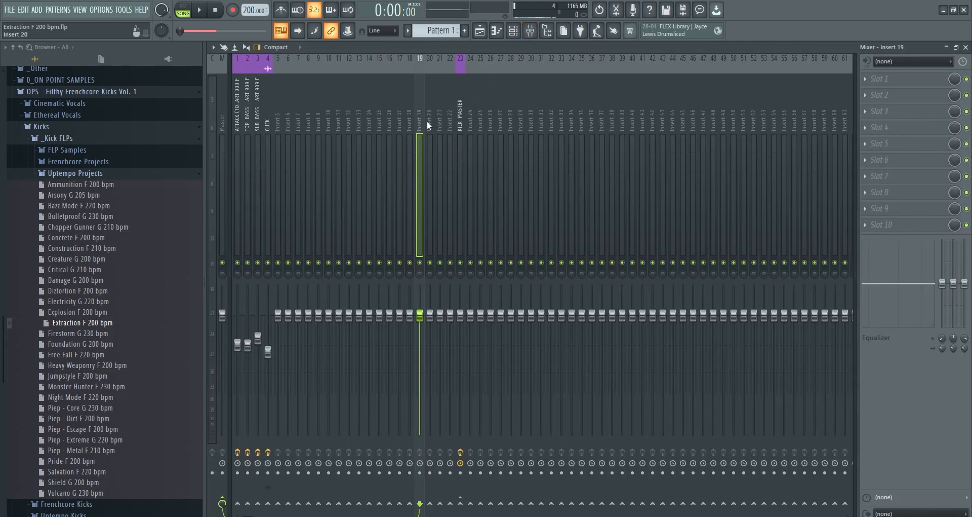
pyautogui.click(258, 135)
pyautogui.click(268, 134)
pyautogui.click(460, 125)
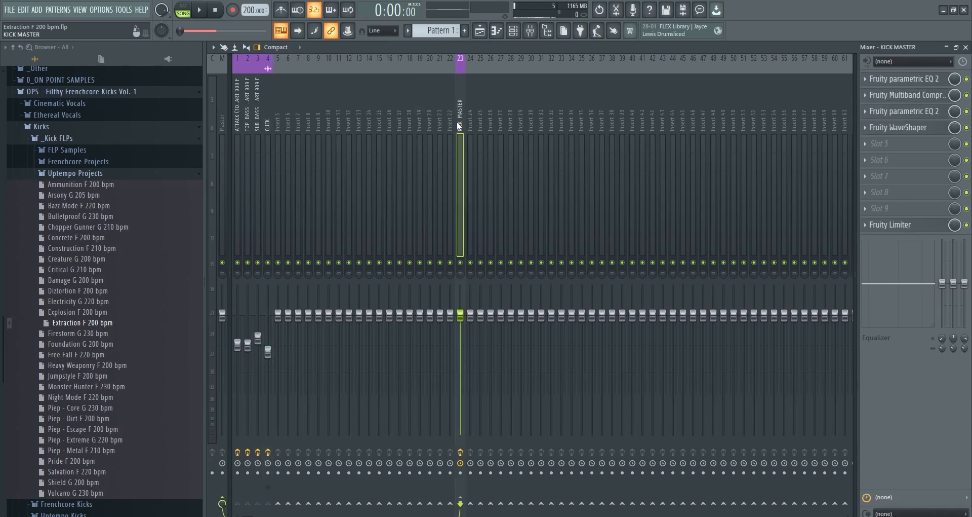
# Move the KICK MASTER mixer track from insert 23 to insert 6
pyautogui.hotkey('alt', 'Left')
pyautogui.hotkey('alt', 'Left')
pyautogui.hotkey('alt', 'Left')
pyautogui.hotkey('alt', 'Left')
pyautogui.hotkey('alt', 'Left')
pyautogui.hotkey('alt', 'Left')
pyautogui.hotkey('alt', 'Left')
pyautogui.hotkey('alt', 'Left')
pyautogui.hotkey('alt', 'Left')
pyautogui.hotkey('alt', 'Left')
pyautogui.hotkey('alt', 'Left')
pyautogui.hotkey('alt', 'Left')
pyautogui.hotkey('alt', 'Left')
pyautogui.hotkey('alt', 'Left')
pyautogui.hotkey('alt', 'Left')
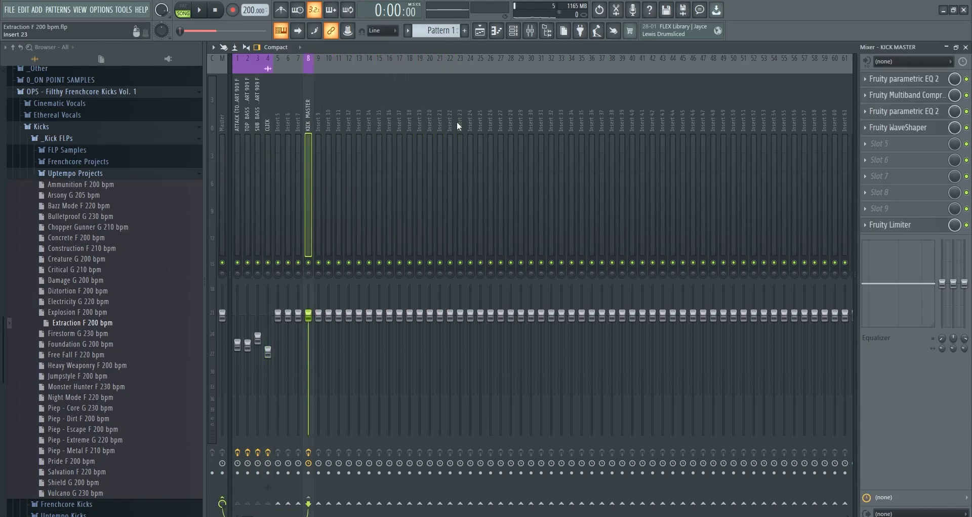
pyautogui.hotkey('alt', 'Left')
pyautogui.hotkey('alt', 'Left')
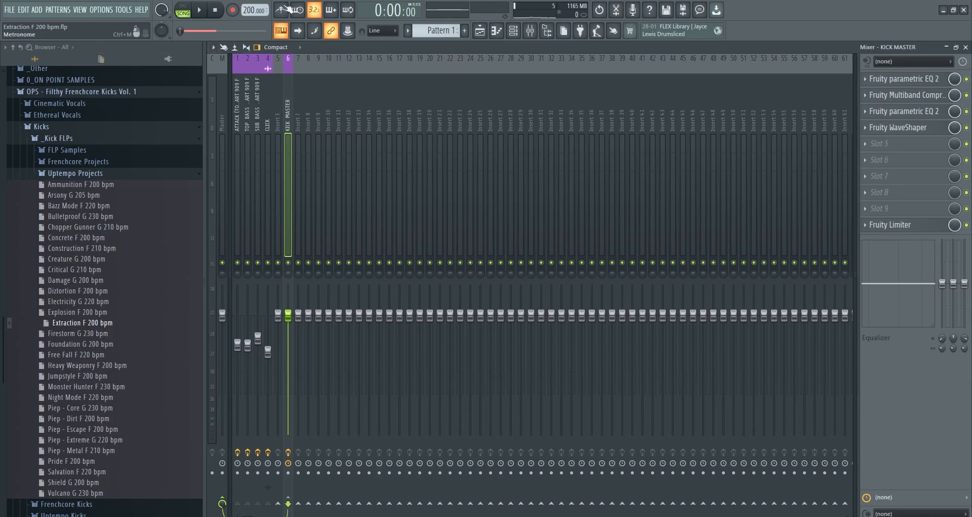
# Open the Bulletproof G 230 bpm project without saving changes to Extraction F 200 bpm, and play its kick layers in the playlist
pyautogui.doubleClick(136, 216)
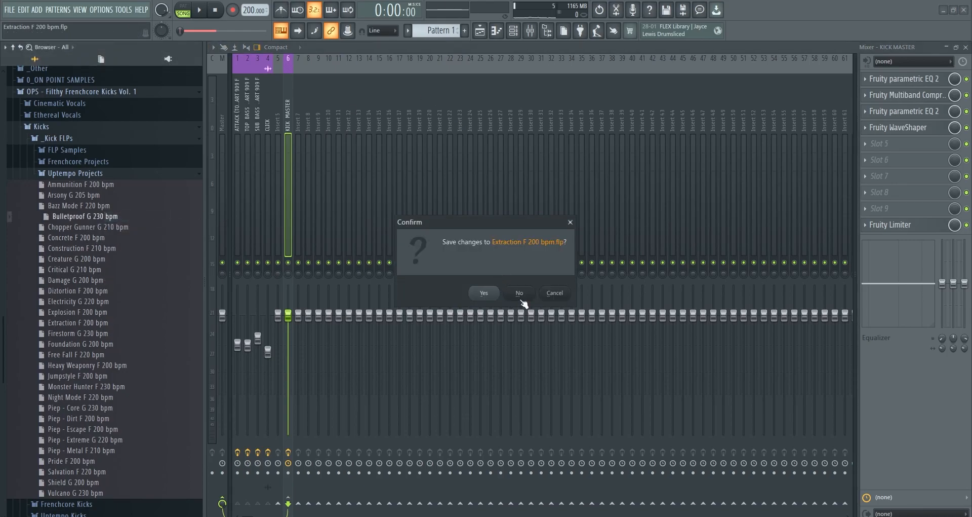
pyautogui.click(520, 297)
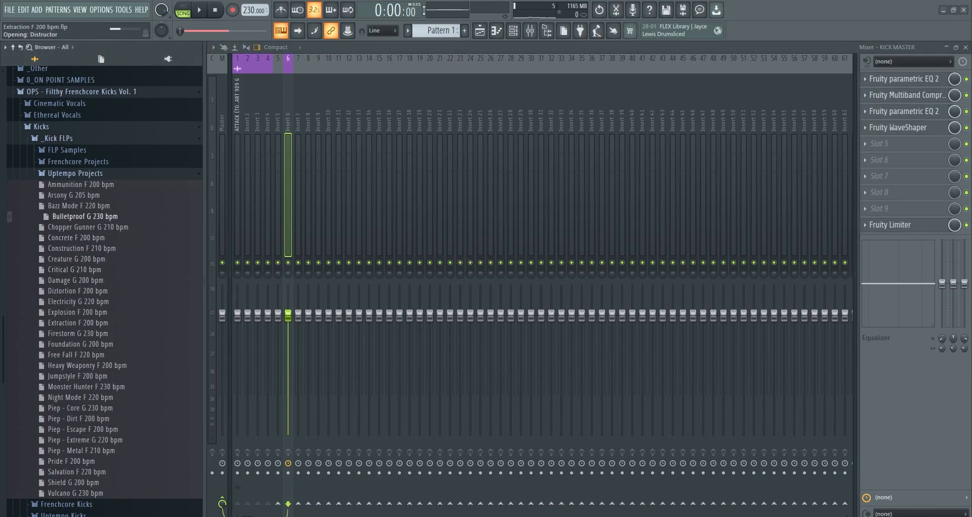
pyautogui.click(481, 34)
pyautogui.scroll(4, 303, 215)
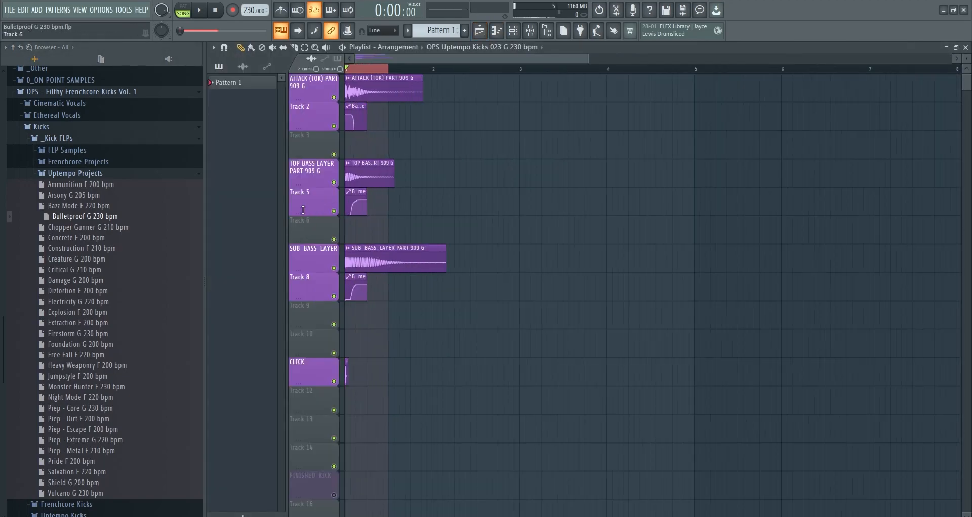
pyautogui.press('space')
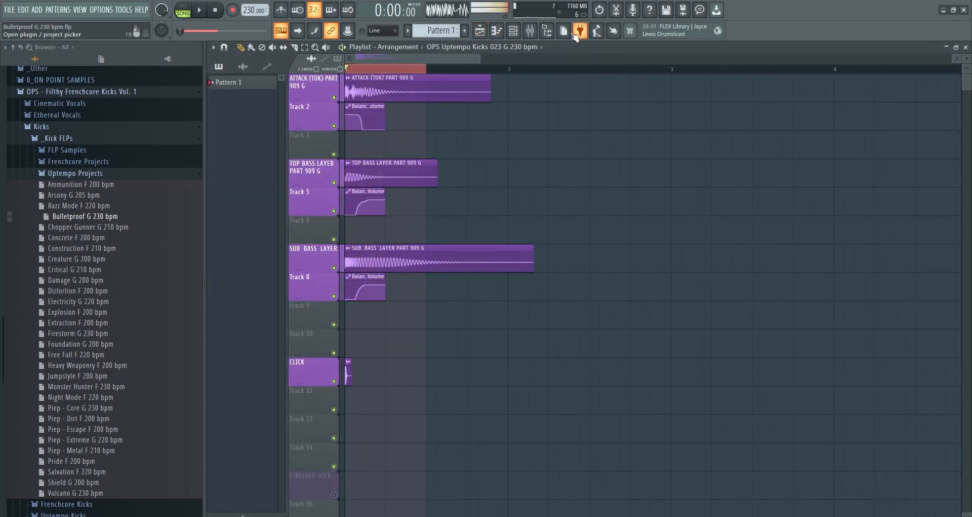
# Boost band 4 of the third-slot Fruity parametric EQ 2 on the KICK FINISHED mixer track to about 14 dB at 1849 Hz during playback
pyautogui.click(530, 30)
pyautogui.press('space')
pyautogui.scroll(-17, 430, 121)
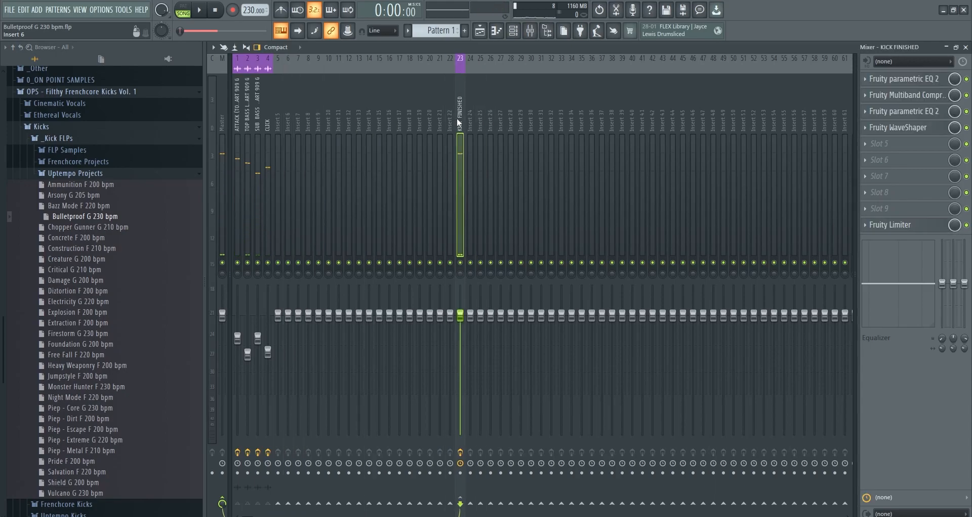
pyautogui.click(897, 110)
pyautogui.press('space')
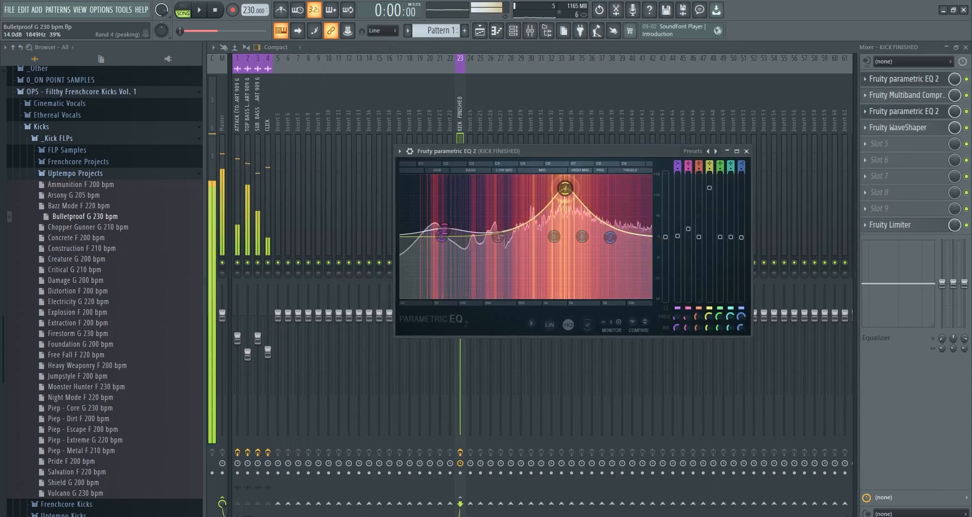
# Raise band 6 of the third-slot EQ on the TOP BASS LAYER track to its maximum, and view the eighth-slot EQ
pyautogui.click(252, 122)
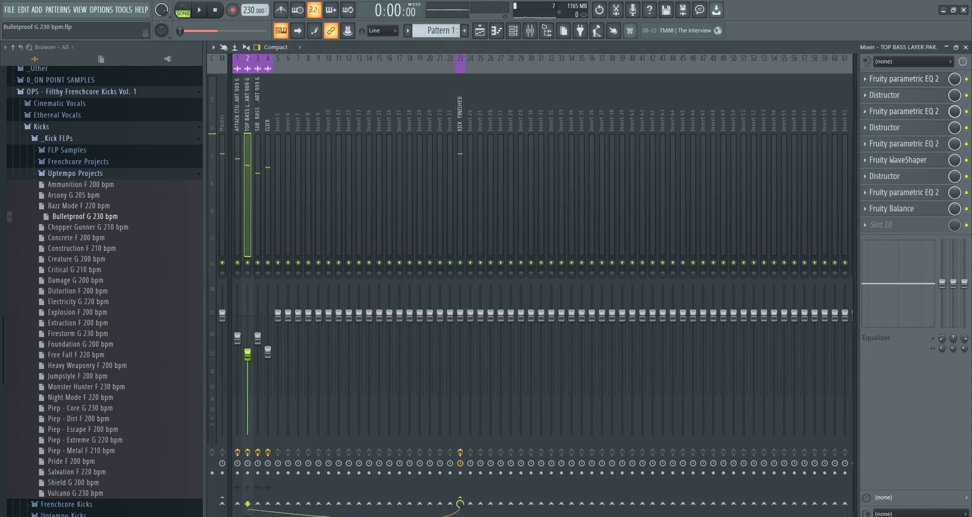
pyautogui.click(914, 111)
pyautogui.moveTo(597, 161); pyautogui.dragTo(634, 136)
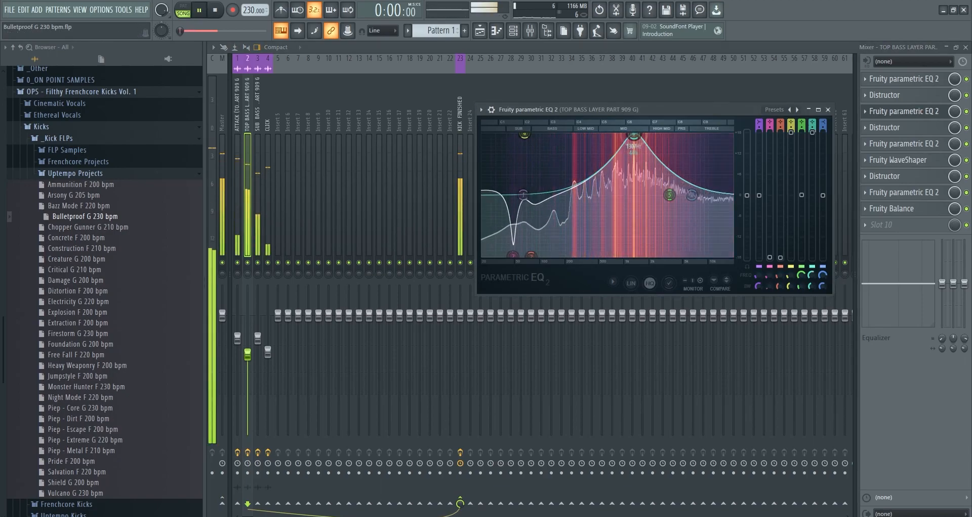
pyautogui.click(890, 193)
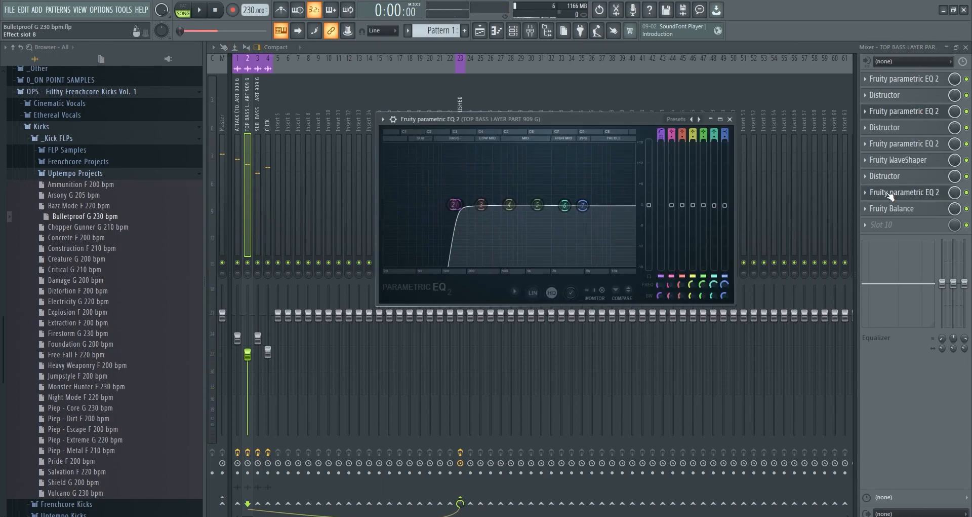
pyautogui.click(890, 193)
pyautogui.scroll(-1, 236, 132)
# Solo the ATTACK (TOK) mixer track, play it alone and select it
pyautogui.press('space')
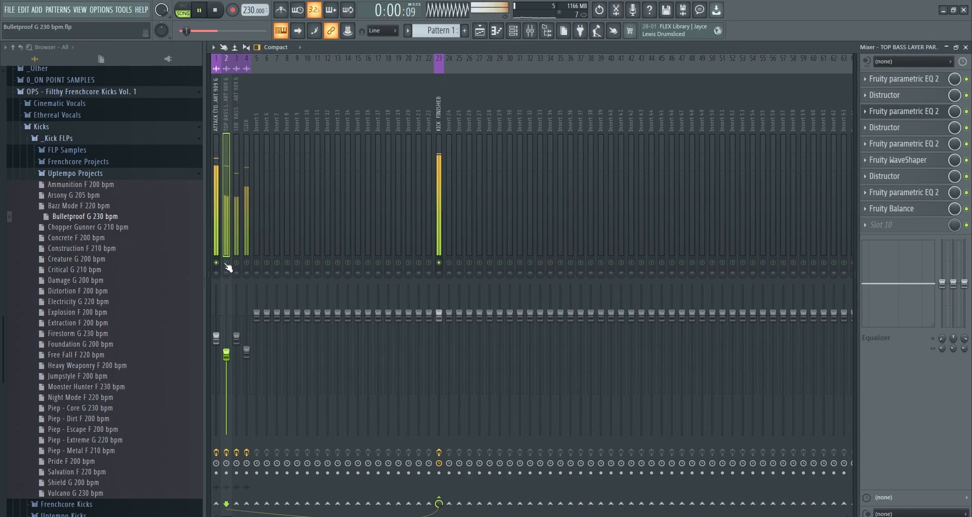
pyautogui.press('space')
pyautogui.click(218, 129)
# Cut band 6 of the third-slot EQ on the ATTACK (TOK) track to its minimum and lower the band 5 peak, checking by playback
pyautogui.click(904, 112)
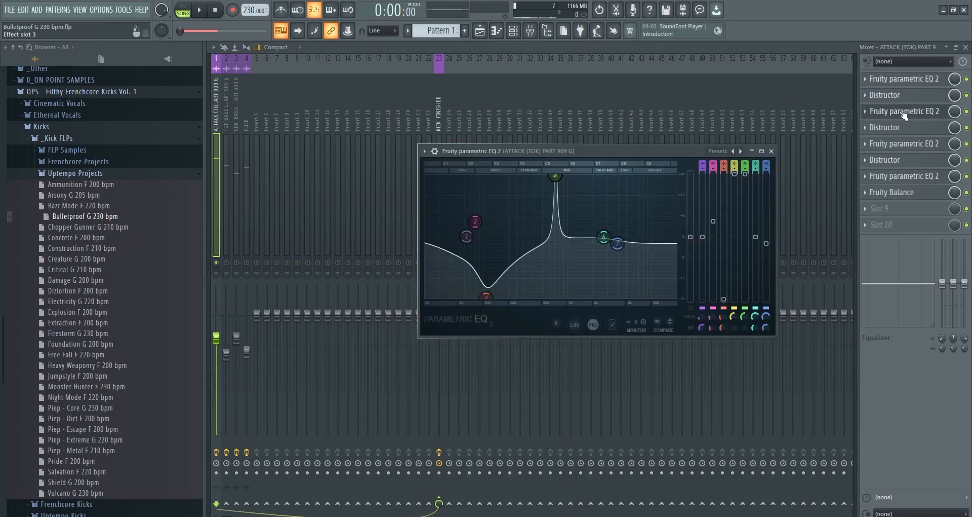
pyautogui.press('space')
pyautogui.moveTo(604, 237); pyautogui.dragTo(557, 298)
pyautogui.press('space')
pyautogui.press('space')
pyautogui.moveTo(556, 176); pyautogui.dragTo(555, 208)
pyautogui.press('space')
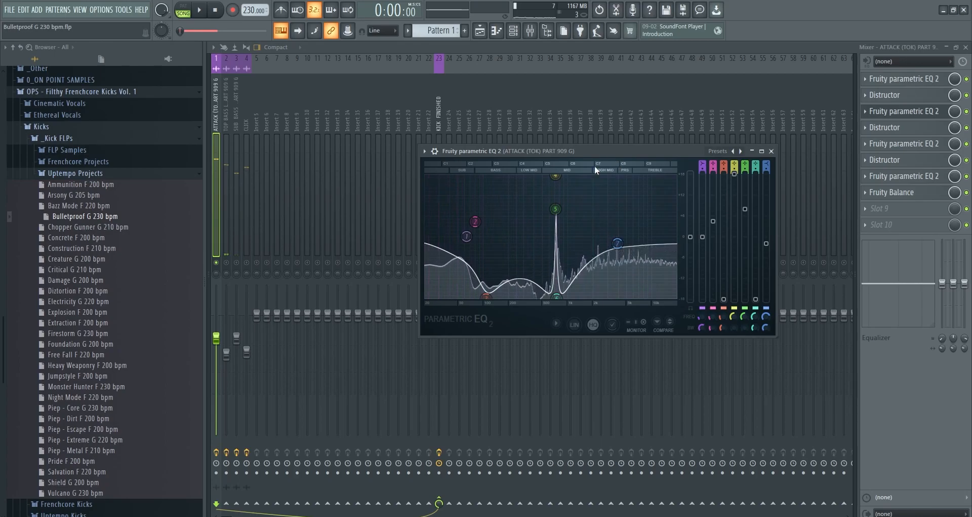
# Unsolo the ATTACK (TOK) track, play the full kick and return to the playlist
pyautogui.rightClick(217, 263)
pyautogui.press('space')
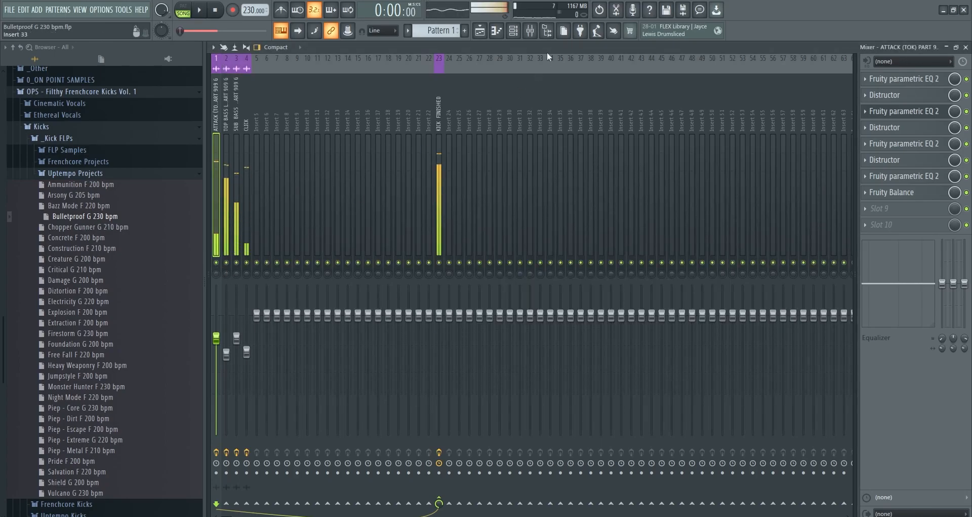
pyautogui.click(490, 31)
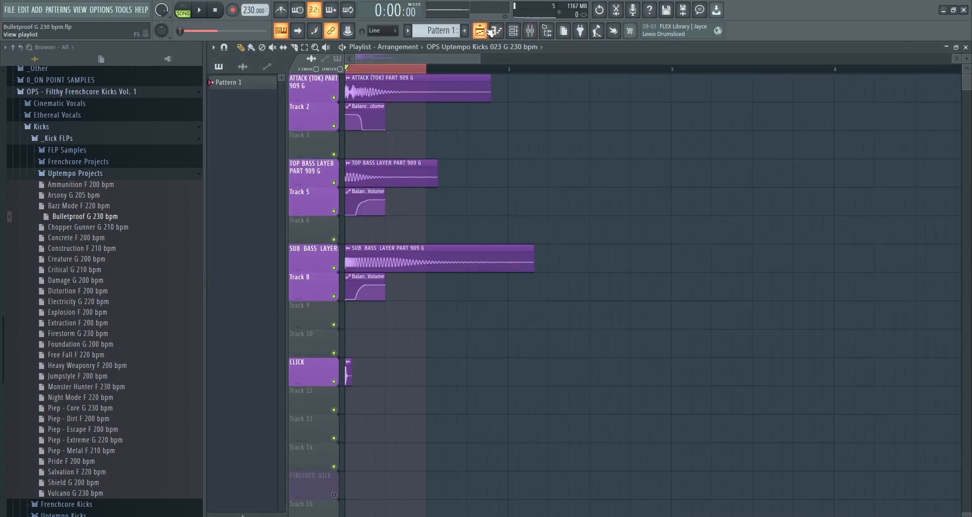
# Collapse the Uptempo Projects, _Kick FLPs, Kicks and OPS - Filthy Frenchcore Kicks Vol. 1 folders in the browser
pyautogui.rightClick(198, 363)
pyautogui.click(81, 334)
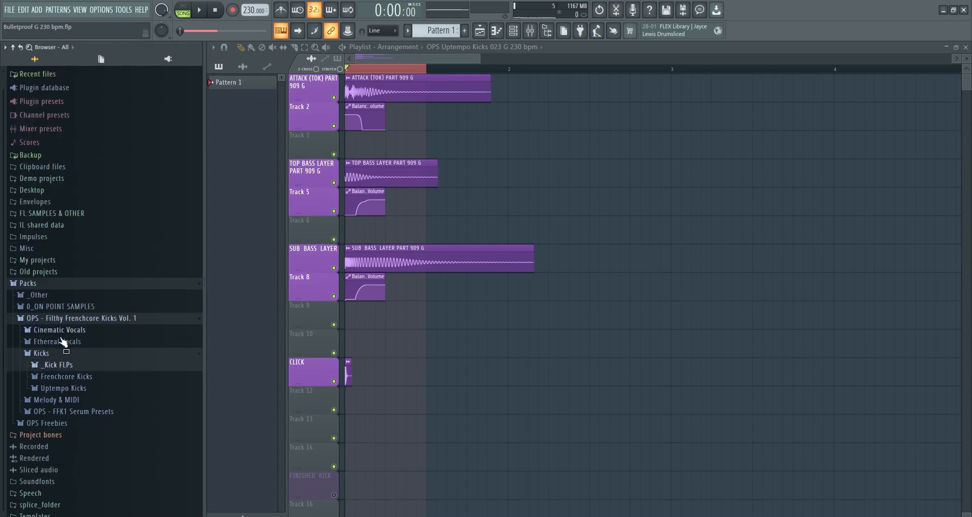
pyautogui.click(61, 365)
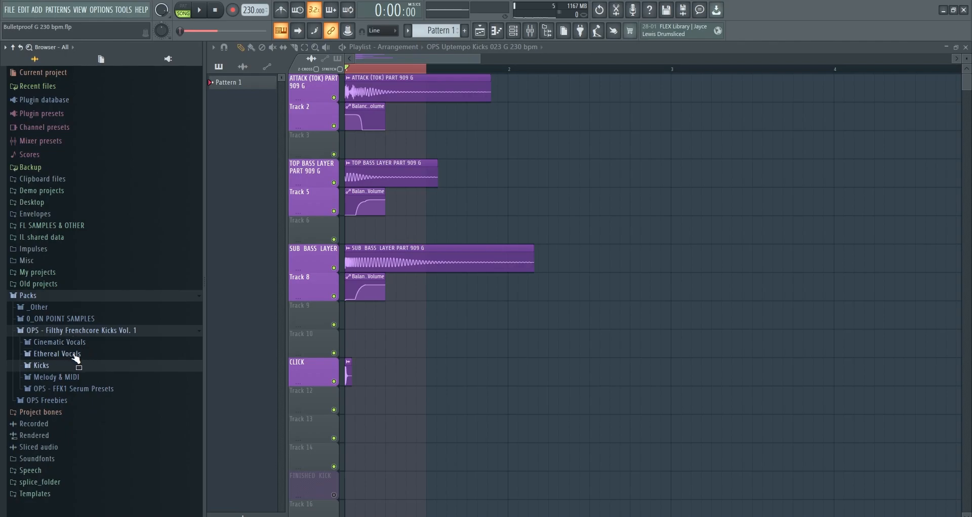
pyautogui.click(79, 332)
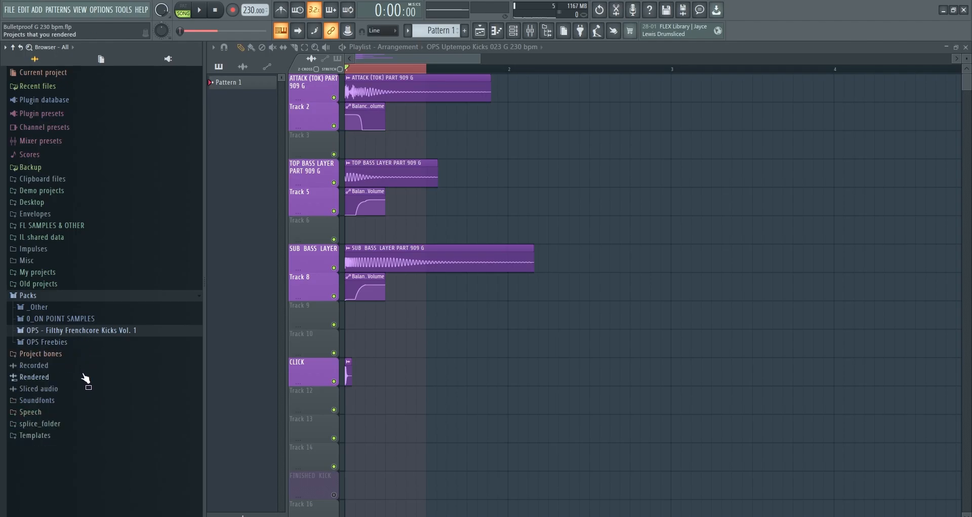